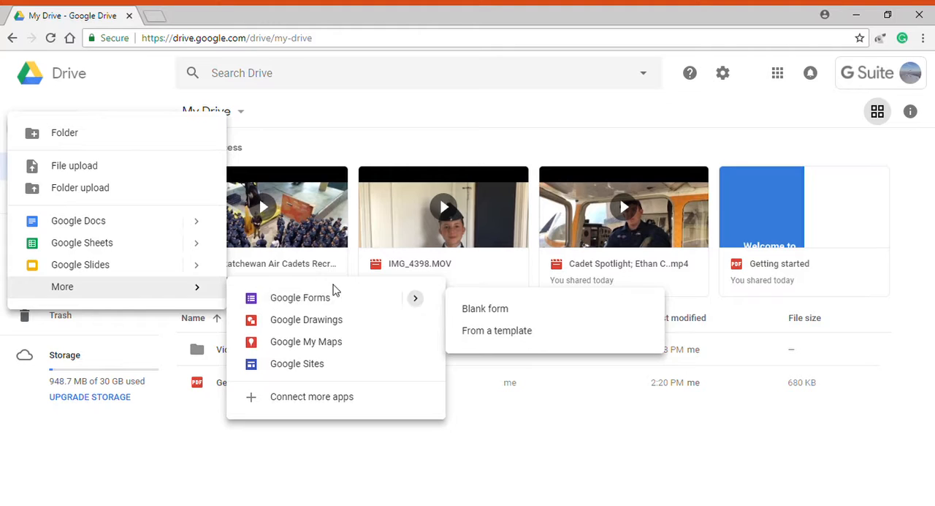
Create a new blank Google Form and title it "Test"
click(304, 300)
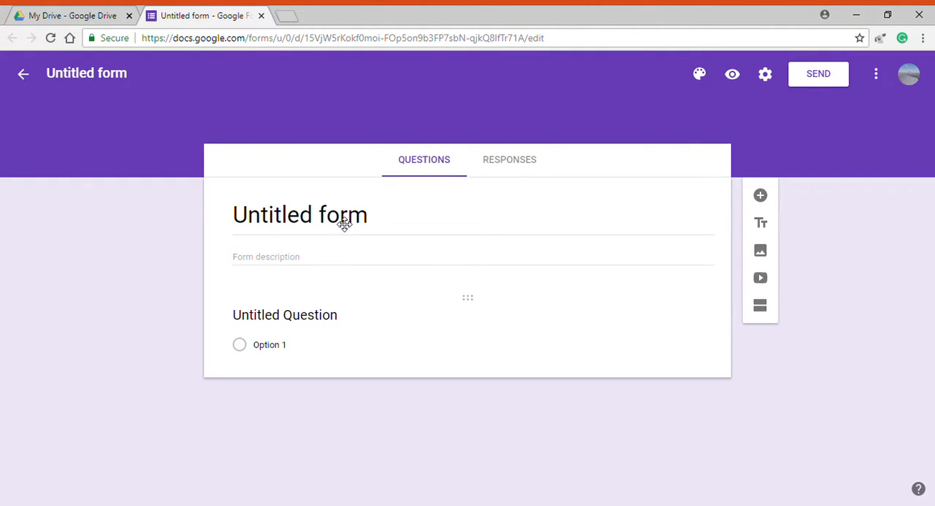
click(286, 222)
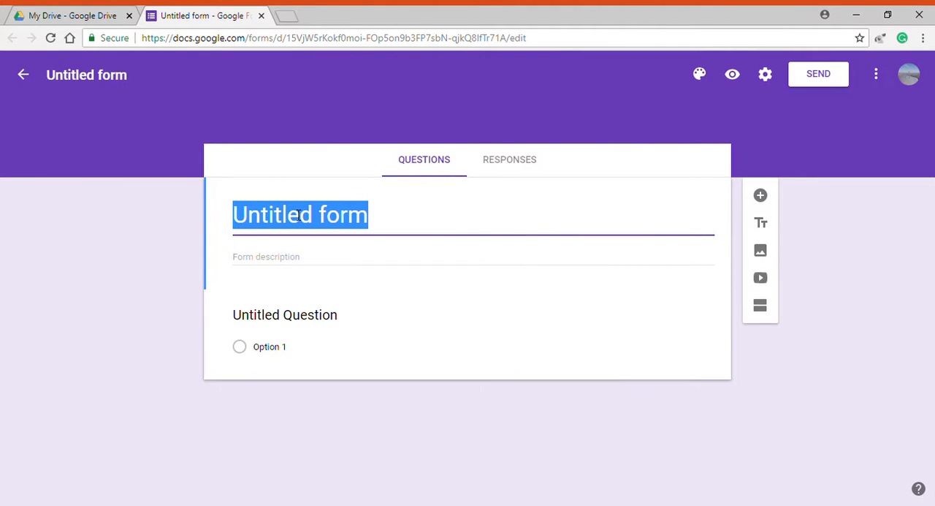
text(Test)
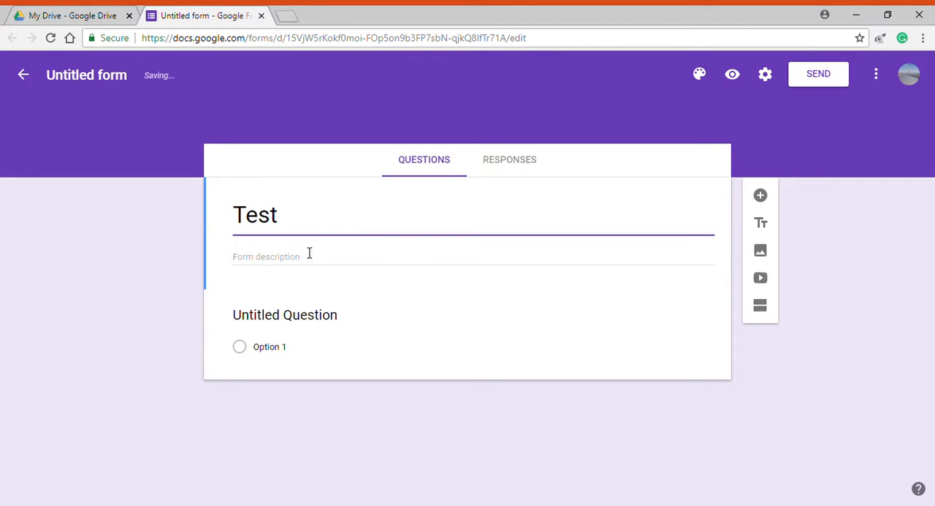
Name the first question "Q1" and set its answer type to Short answer
click(314, 315)
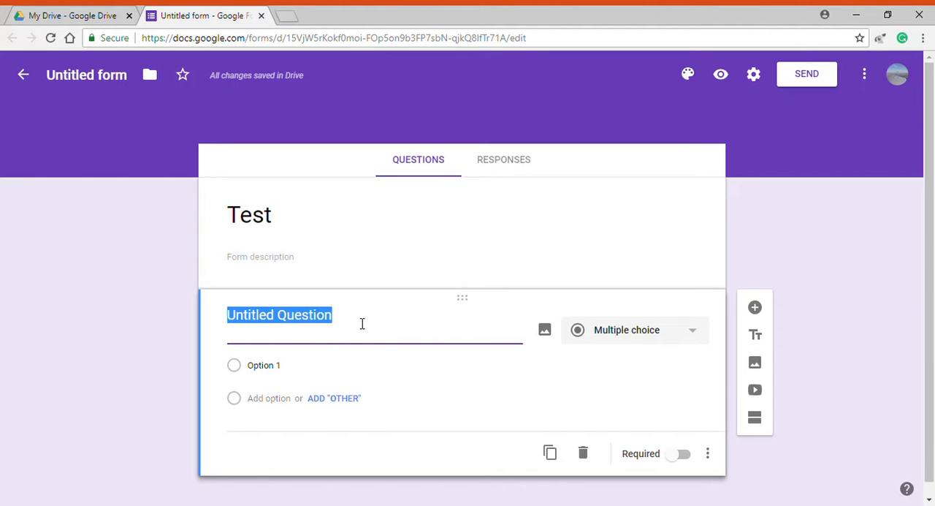
text(Q1)
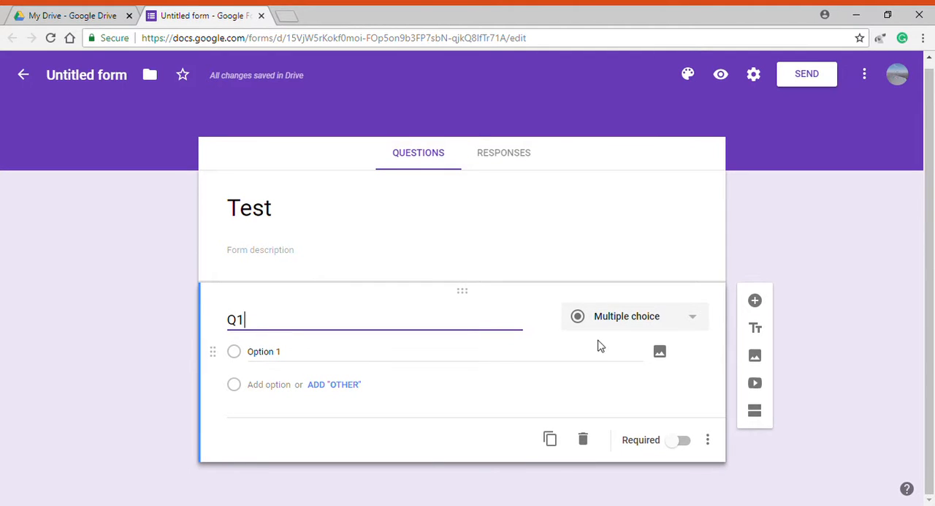
click(622, 324)
click(649, 142)
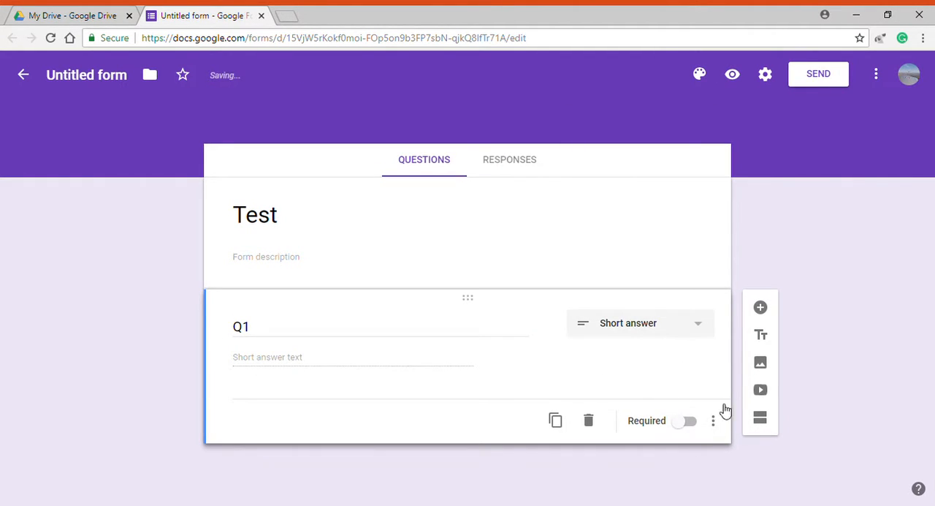
Add a second question named "Q2" with the Paragraph answer type
click(761, 308)
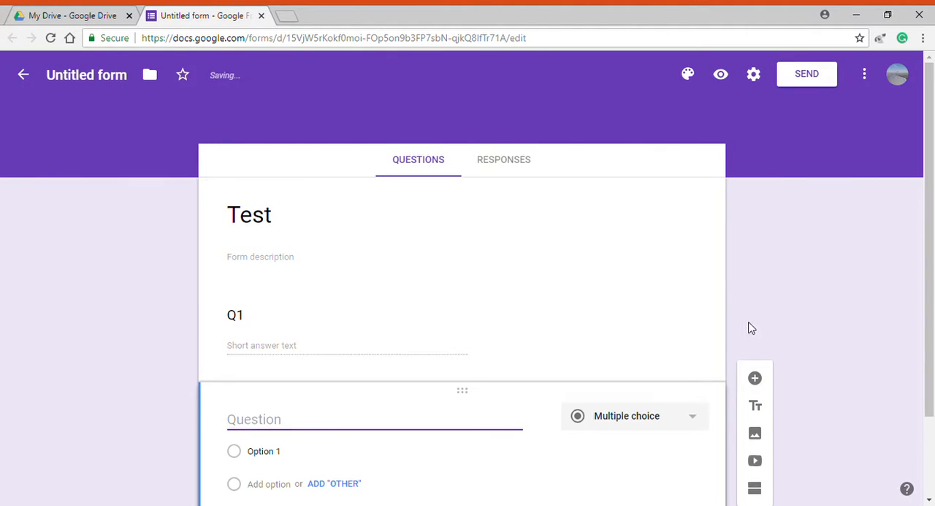
text(Q2)
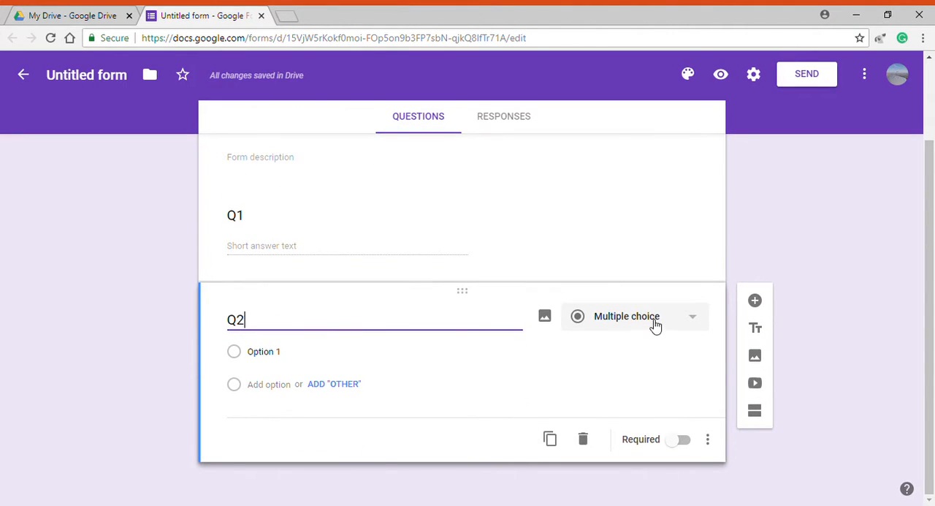
click(655, 326)
click(633, 163)
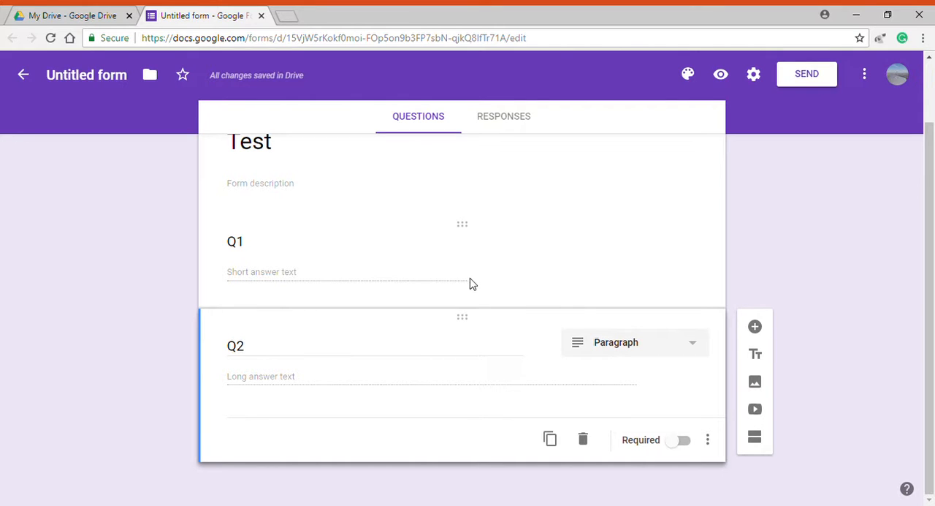
Add a Multiple choice question named "Q3" with four options, keeping the default option labels
click(756, 327)
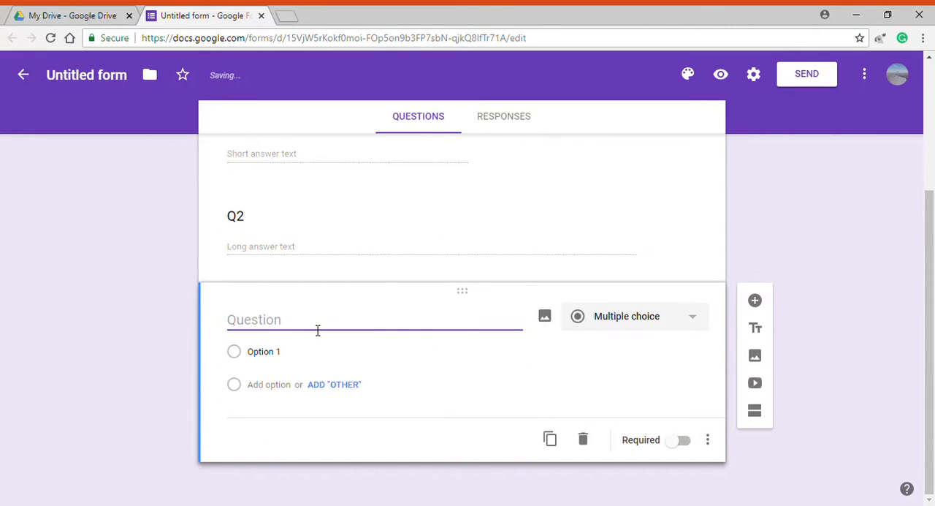
text(Q3)
click(633, 321)
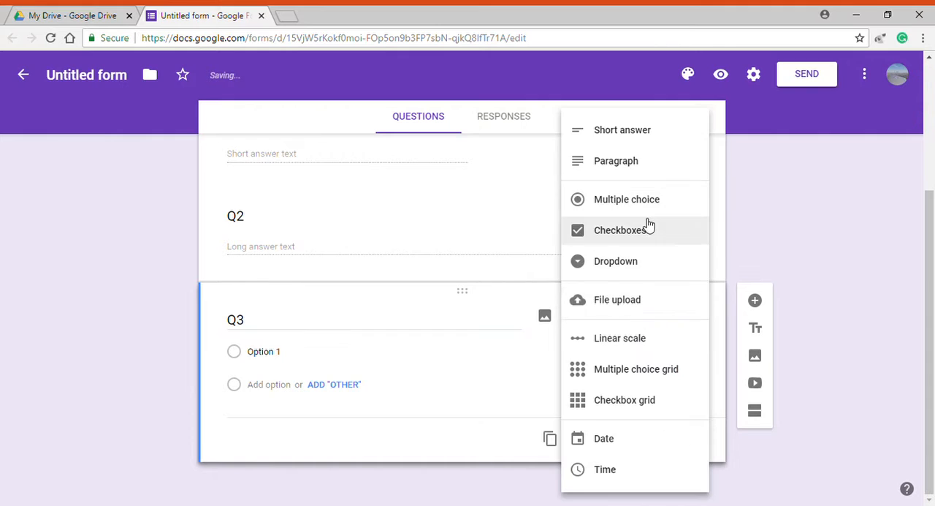
click(637, 204)
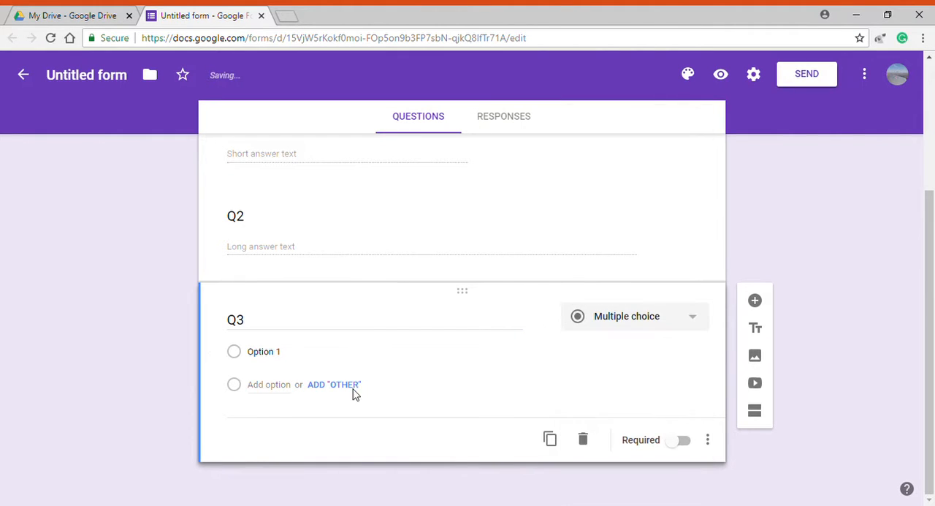
click(236, 355)
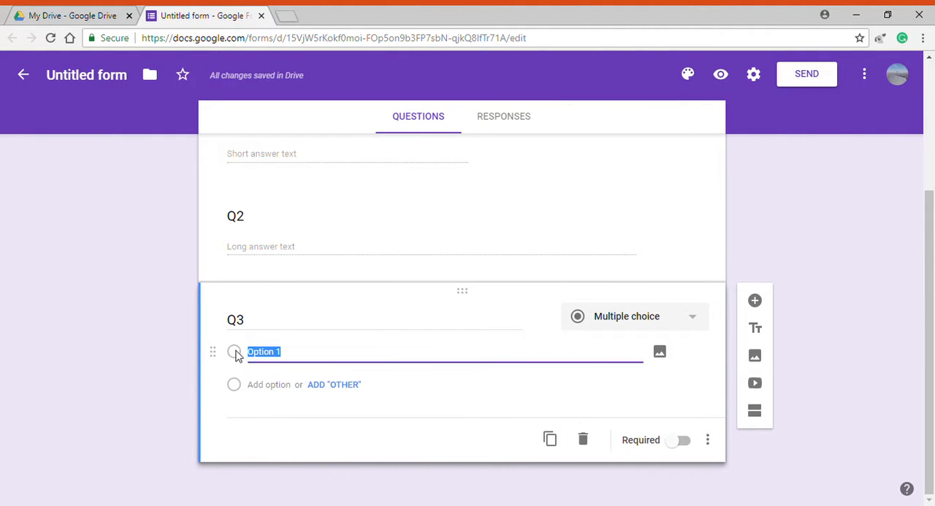
click(271, 385)
click(274, 417)
click(278, 459)
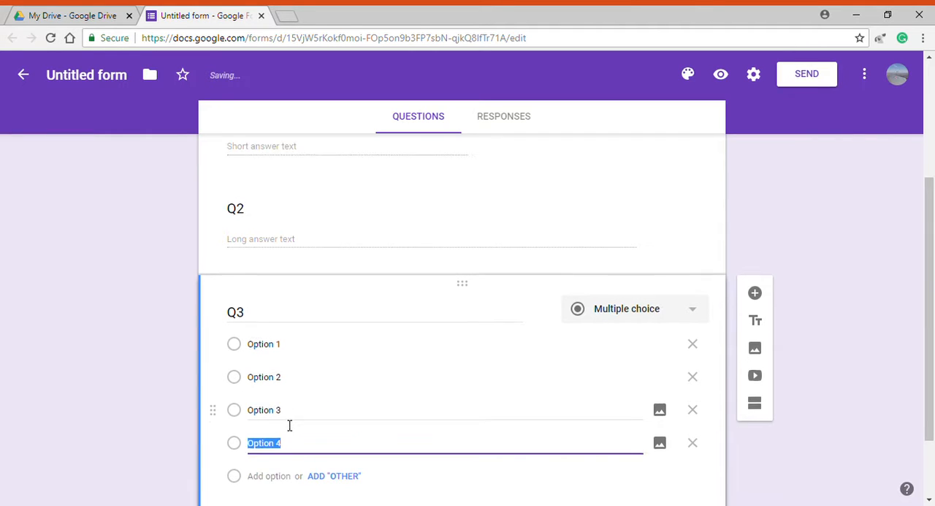
Add a Checkboxes question named "Q4" with four options, keeping the default option labels
click(757, 203)
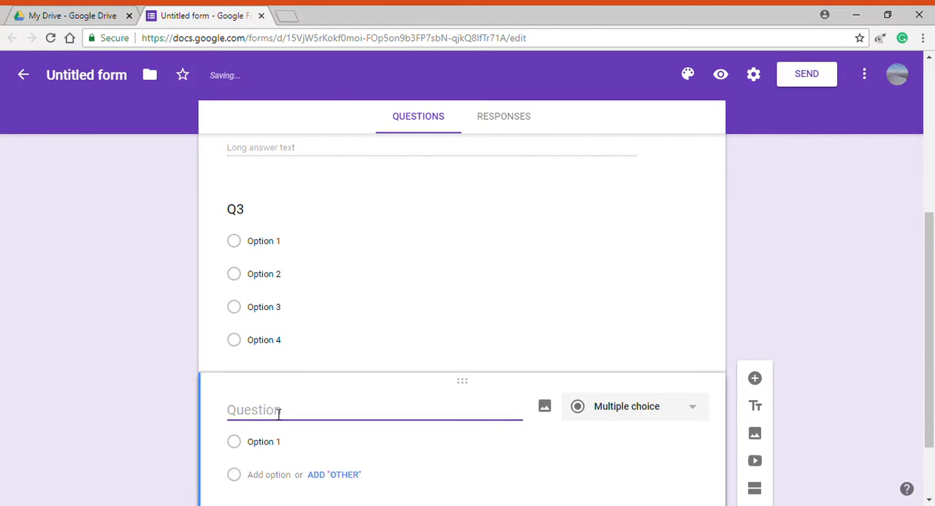
text(Q4)
click(633, 414)
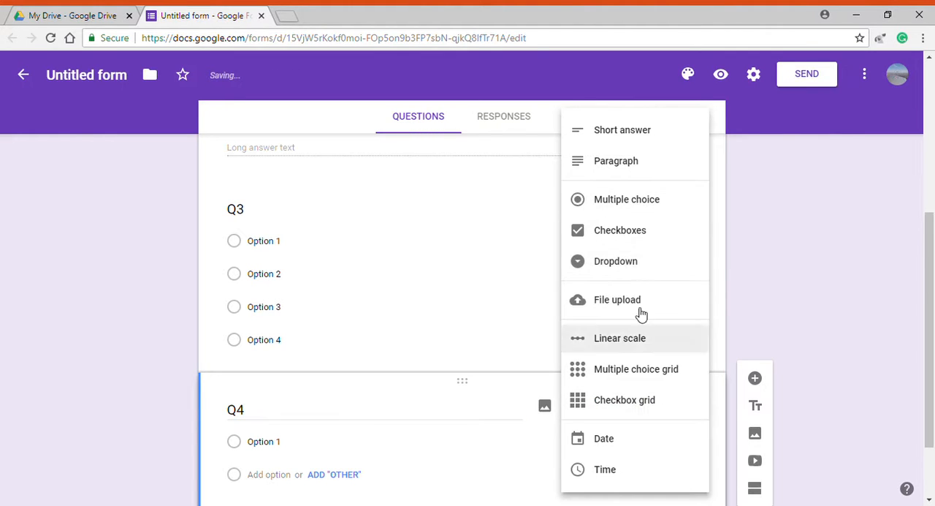
click(646, 232)
click(279, 374)
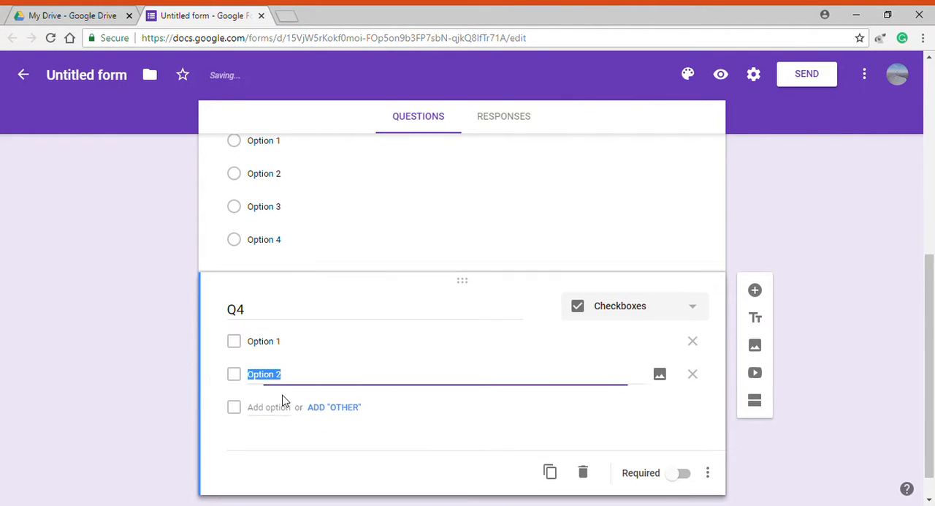
click(282, 406)
click(281, 440)
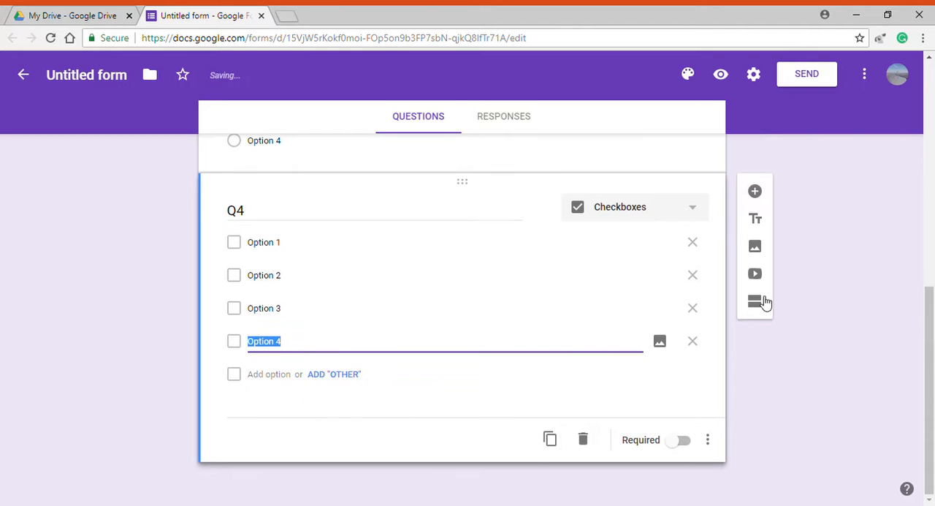
Add a Dropdown question named "Q5" with three options, keeping the default option labels
click(755, 192)
click(635, 317)
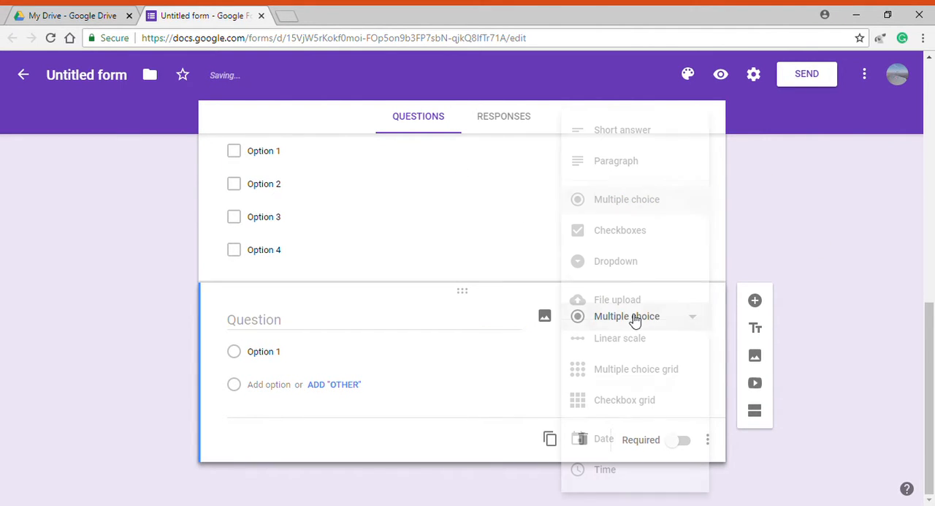
click(623, 263)
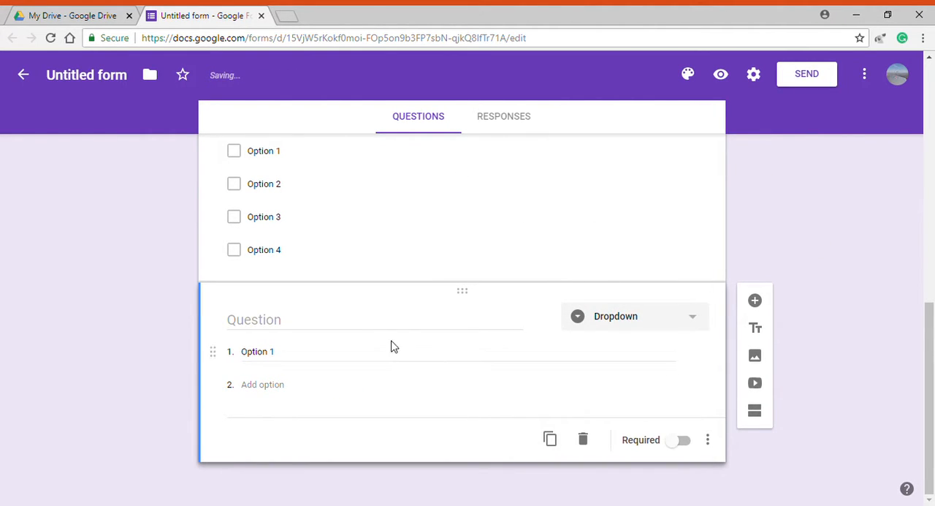
click(271, 385)
click(274, 420)
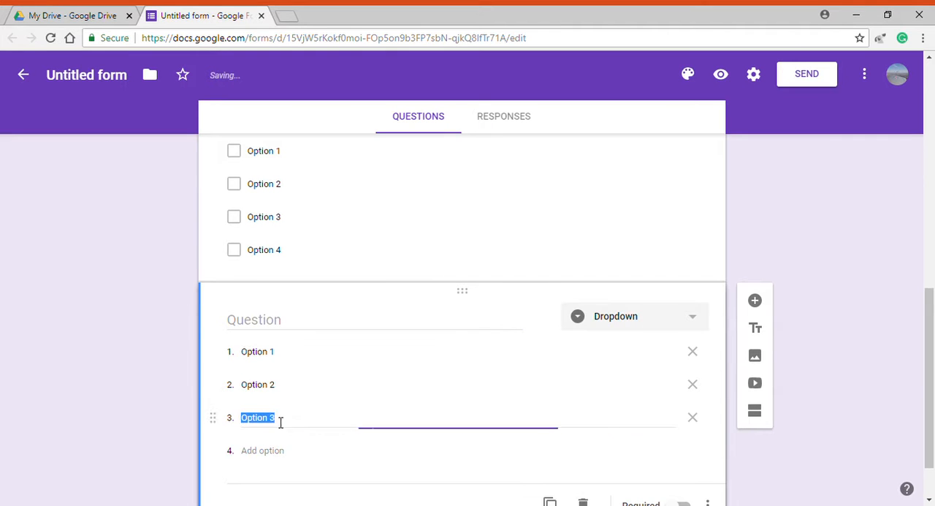
click(290, 332)
text(Q5)
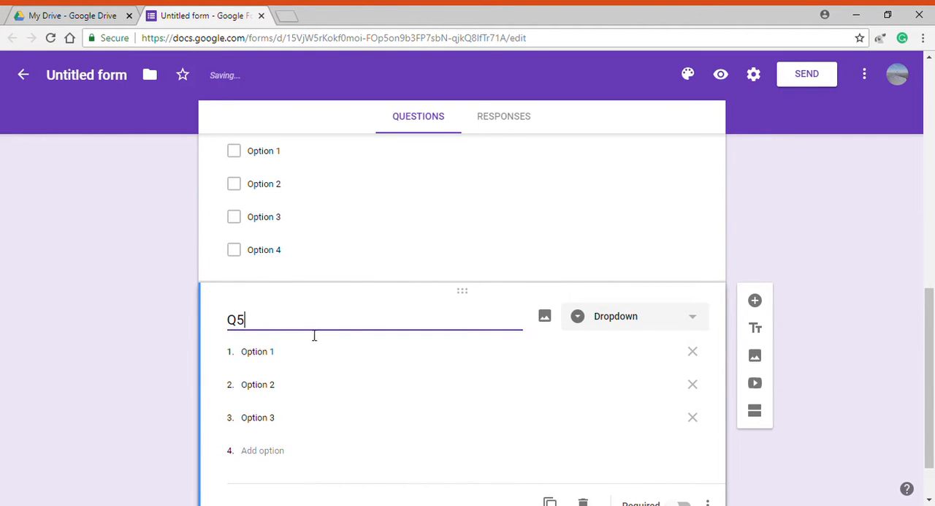
Add a Linear scale question named "Q6" with a scale from 1 to 10
click(757, 303)
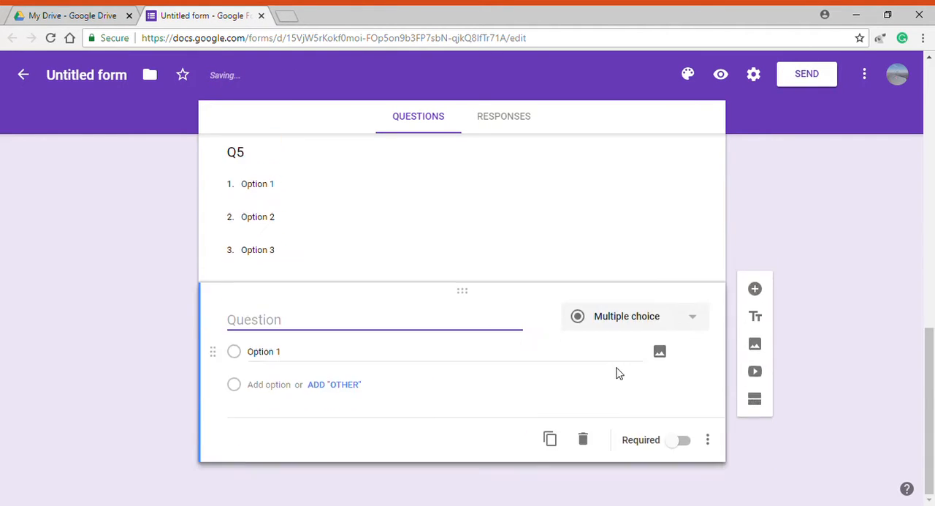
click(623, 327)
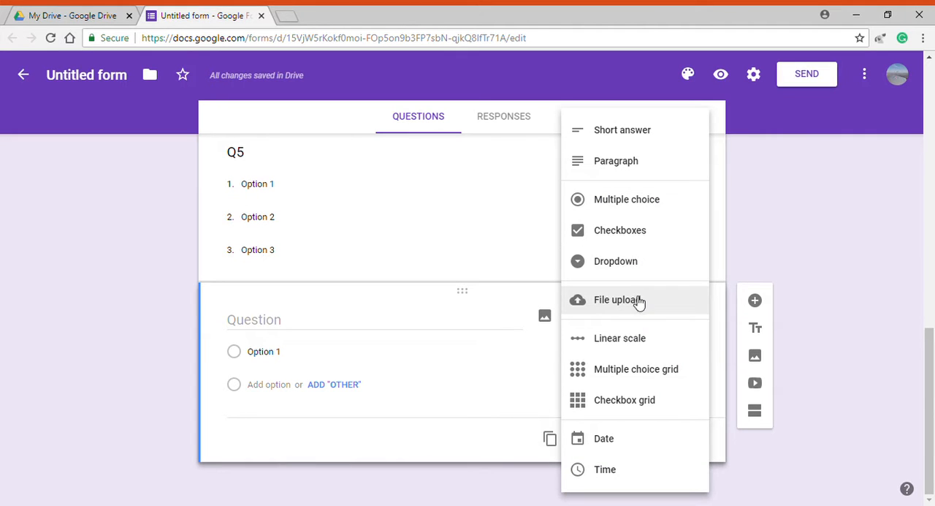
click(637, 339)
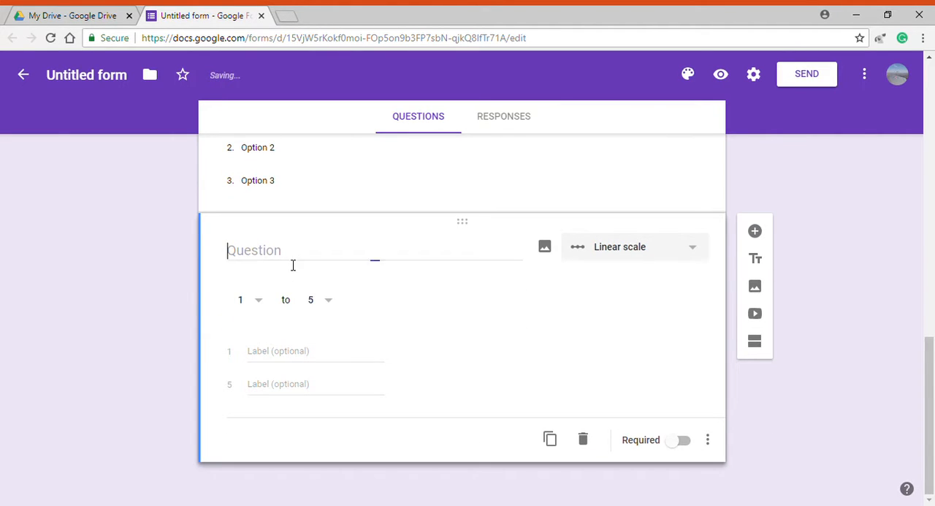
text(Q6)
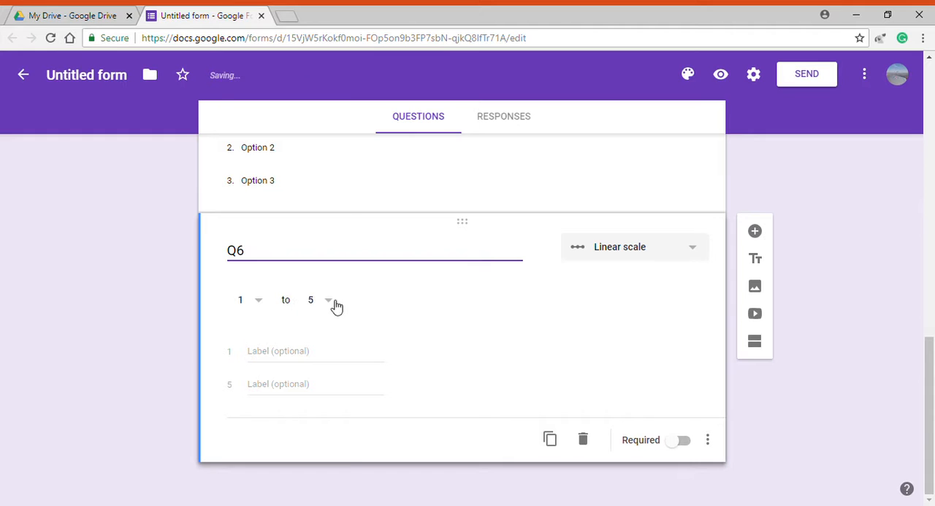
click(336, 306)
click(328, 453)
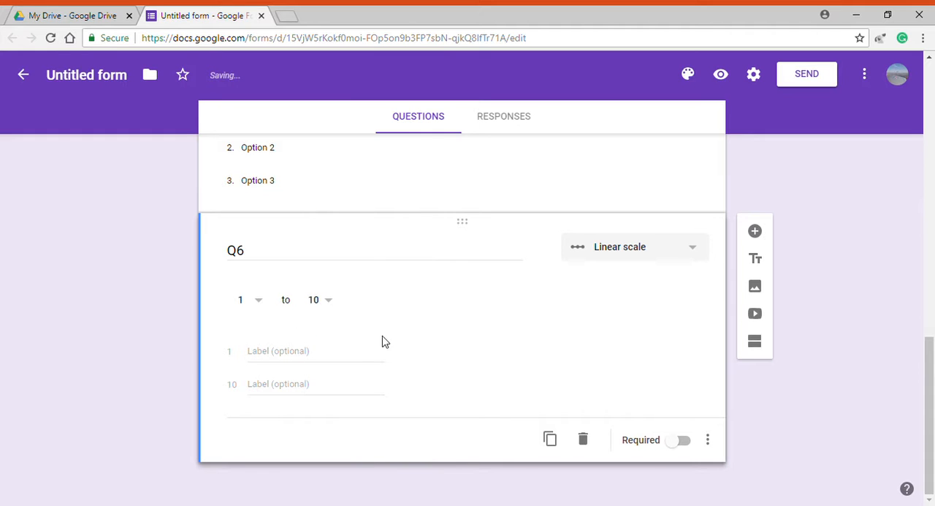
Add a Multiple choice grid question named "Q7" with two rows and two columns
click(755, 231)
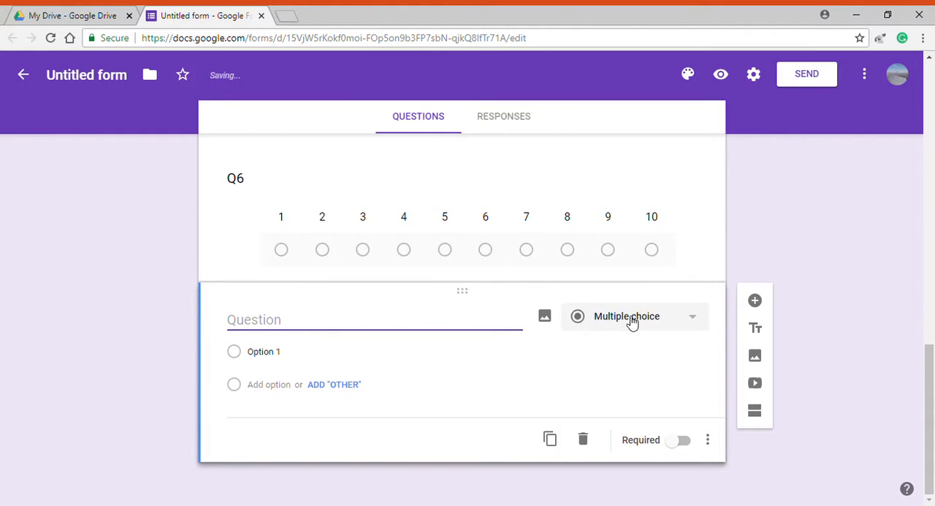
click(632, 322)
click(639, 369)
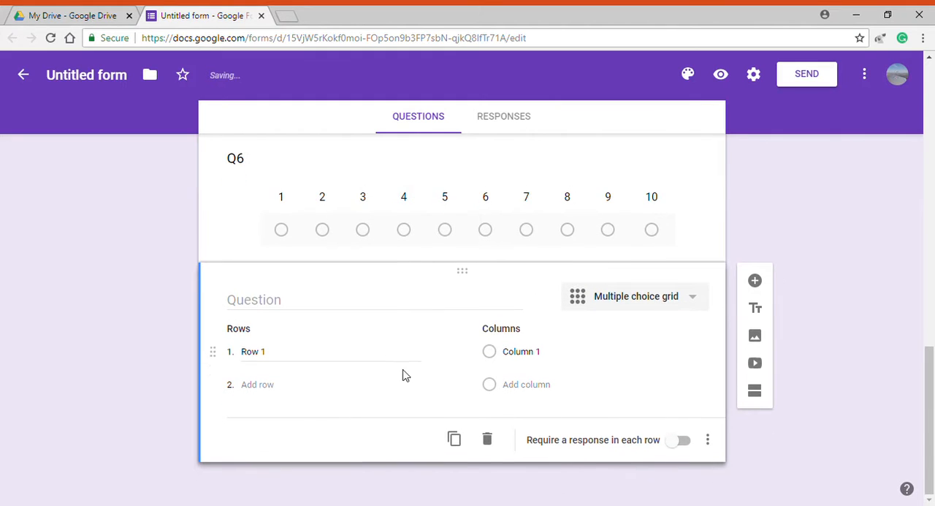
click(258, 384)
click(537, 385)
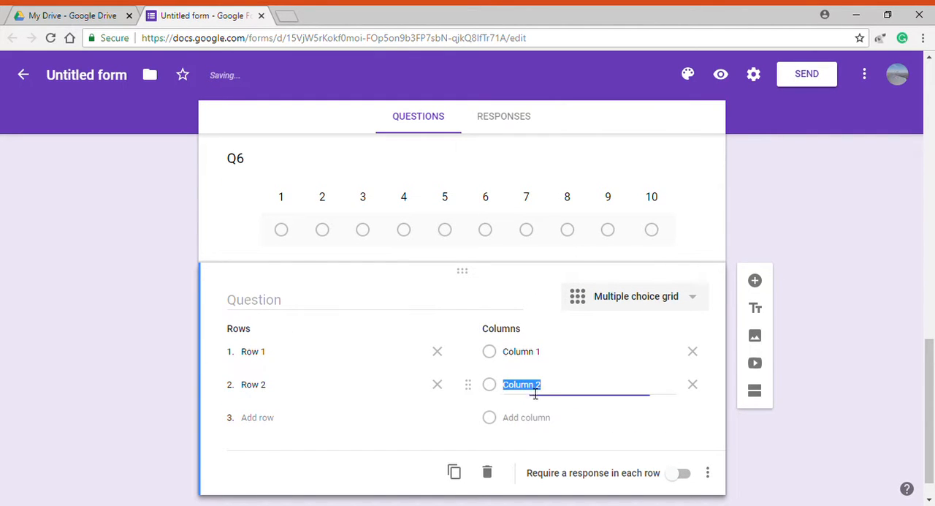
click(271, 306)
text(Q7)
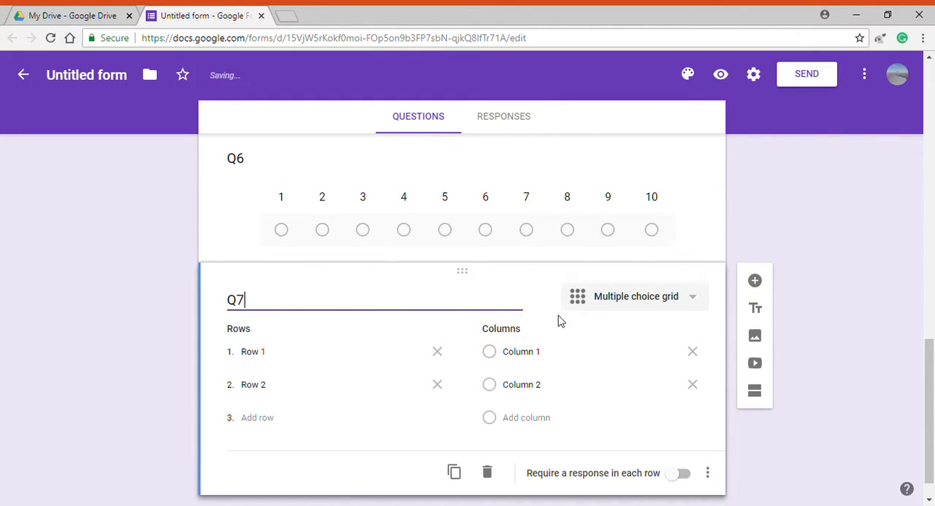
Add an untitled Checkbox grid question below Q7 with two rows and two columns, keeping the default labels
click(755, 280)
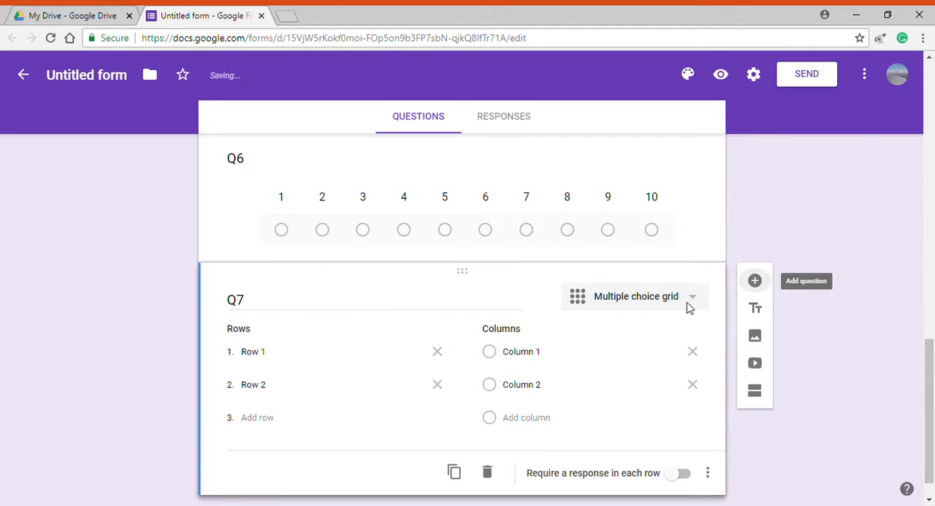
click(256, 357)
drag(241, 358, 278, 358)
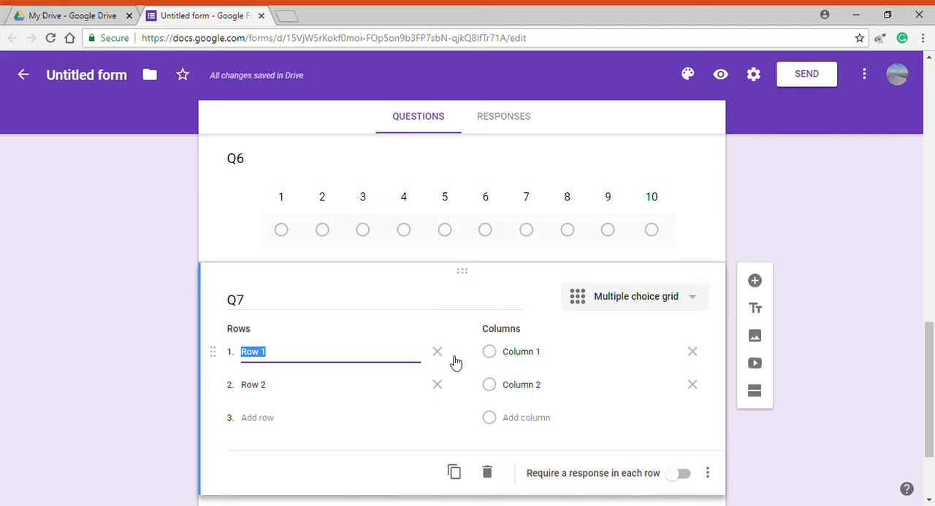
scroll(614, 379, down, 2)
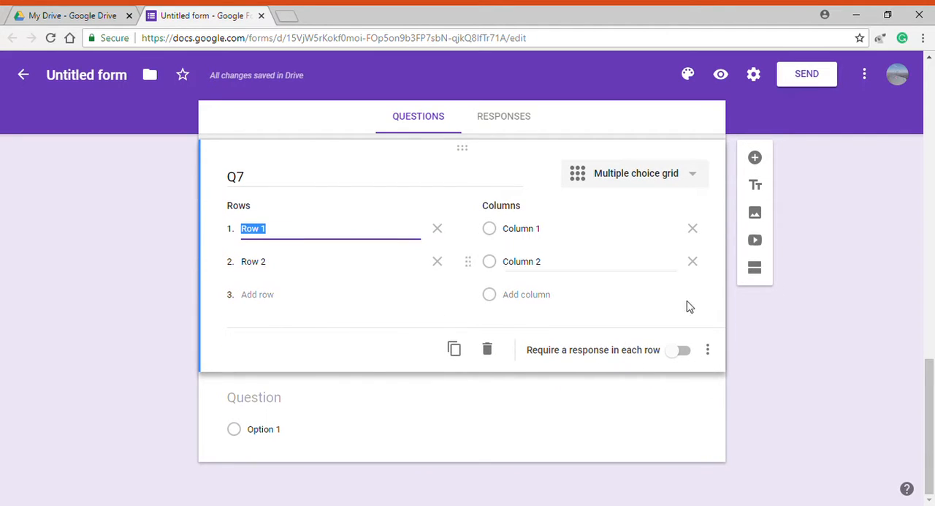
click(326, 441)
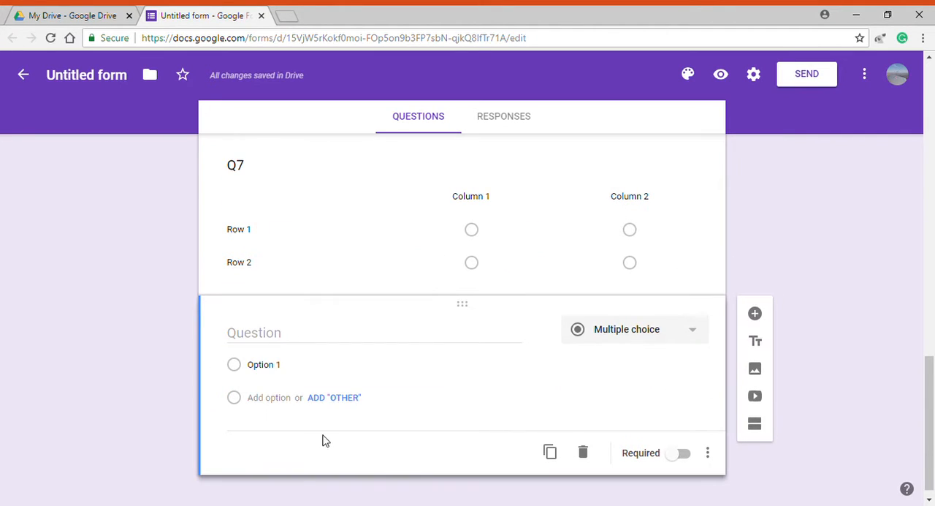
click(648, 335)
click(623, 406)
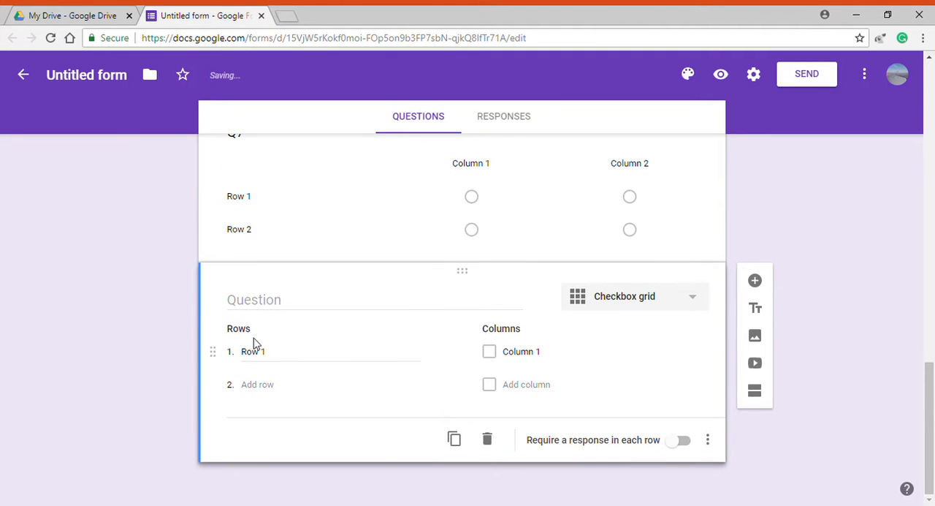
click(274, 357)
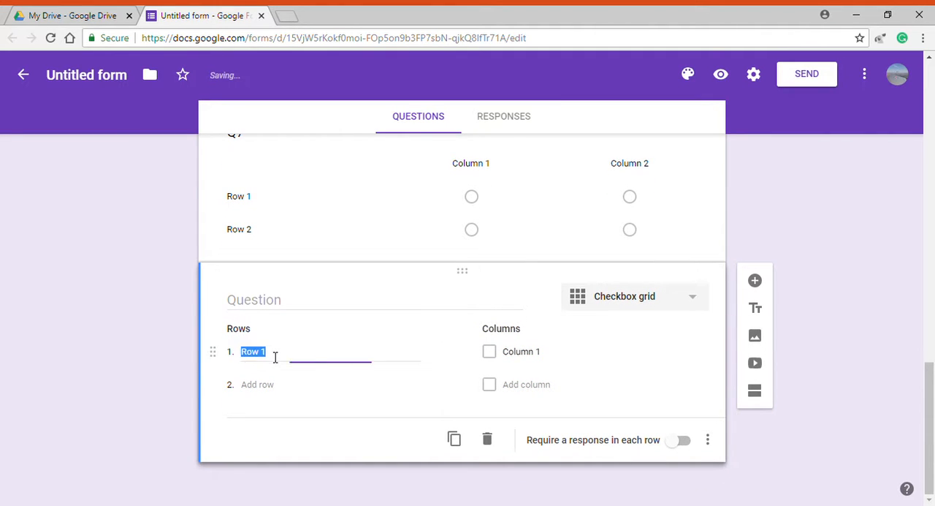
click(301, 392)
click(537, 393)
Compare the Q7 multiple choice grid with the untitled checkbox grid below it
scroll(489, 355, up, 3)
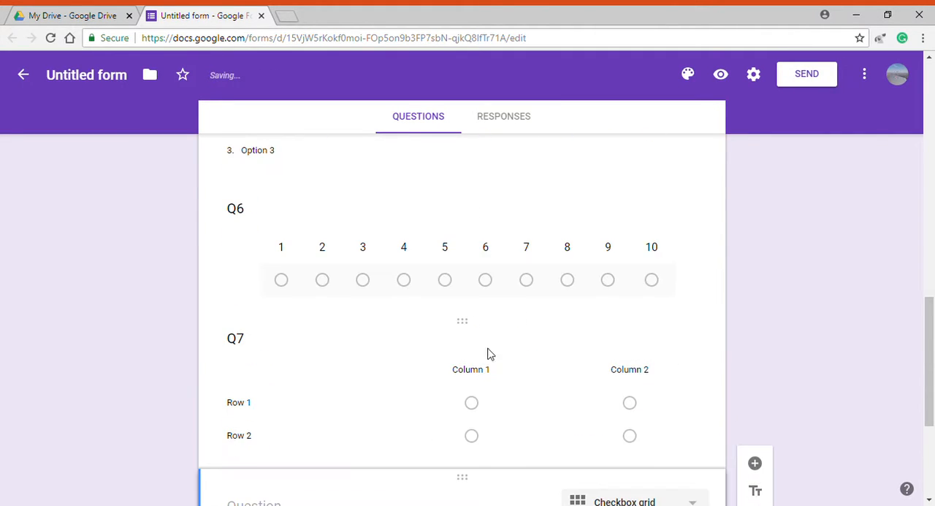
click(427, 393)
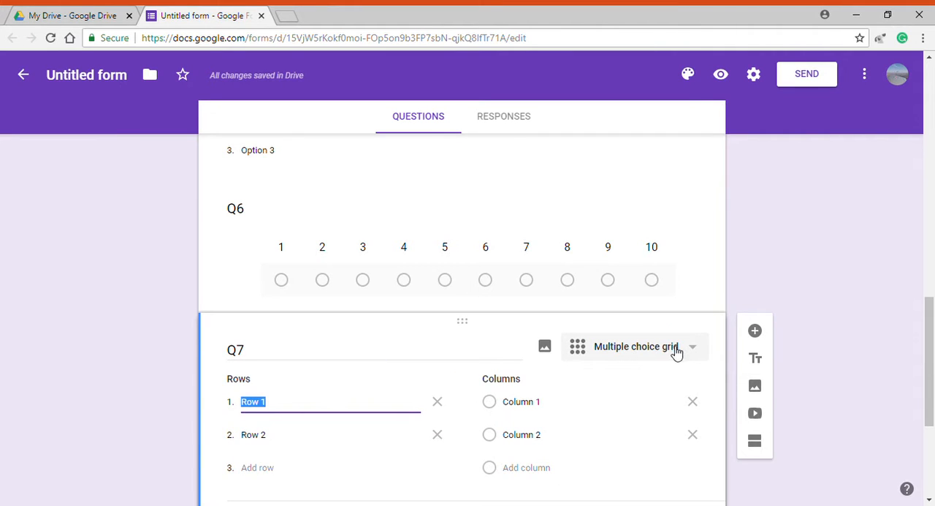
scroll(670, 352, down, 2)
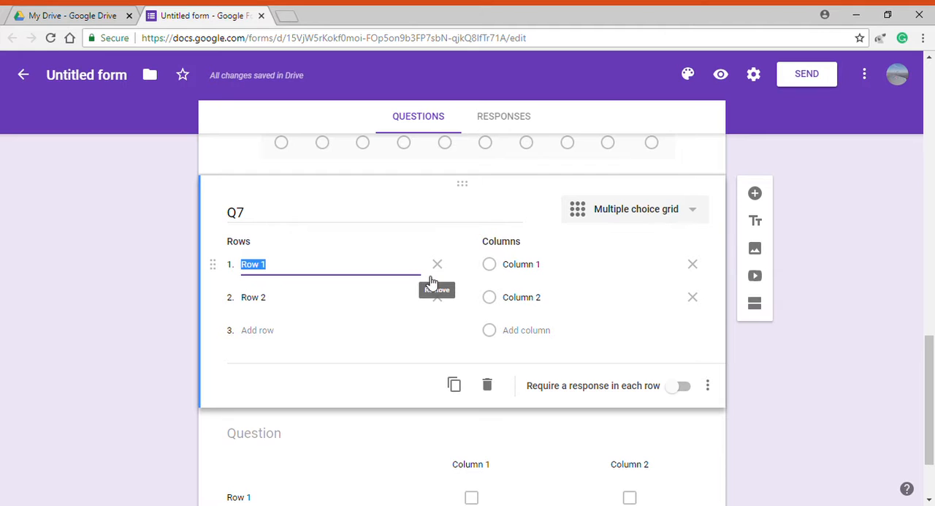
scroll(526, 278, down, 2)
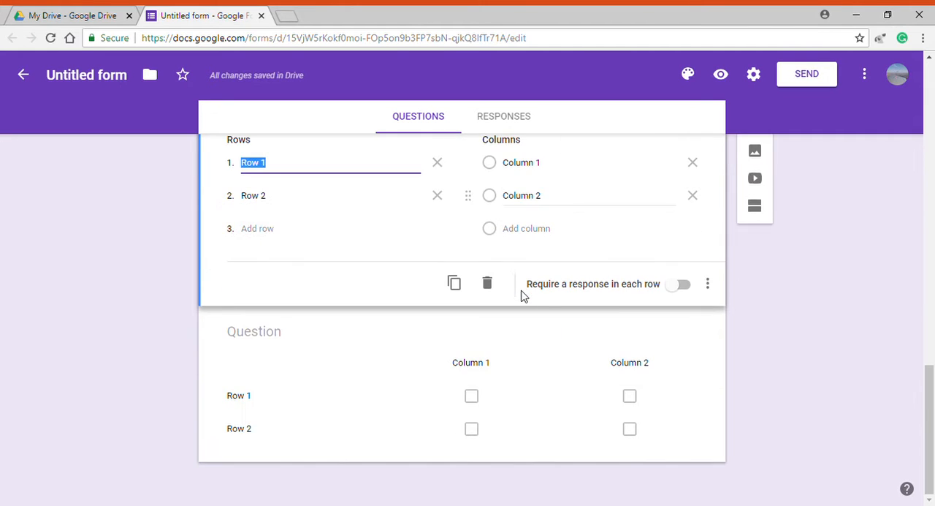
click(471, 374)
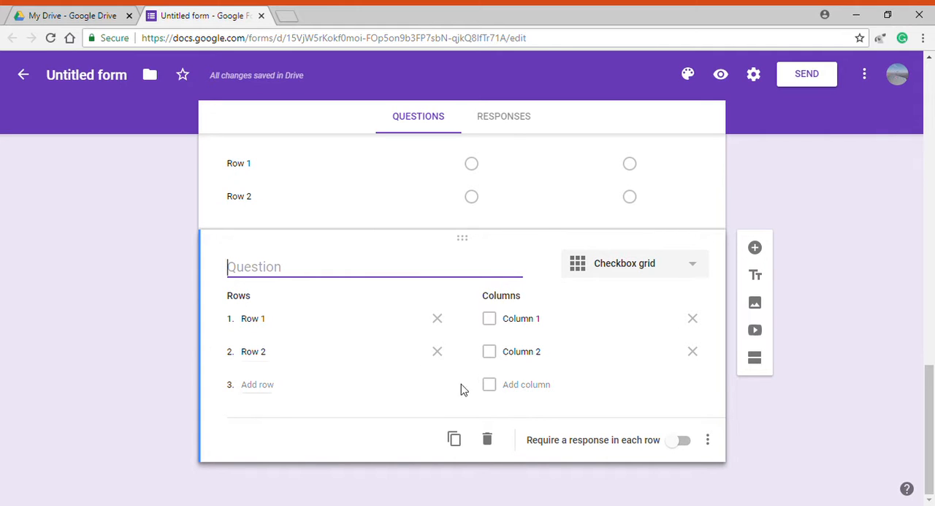
Add an untitled Date question below the checkbox grid
click(757, 248)
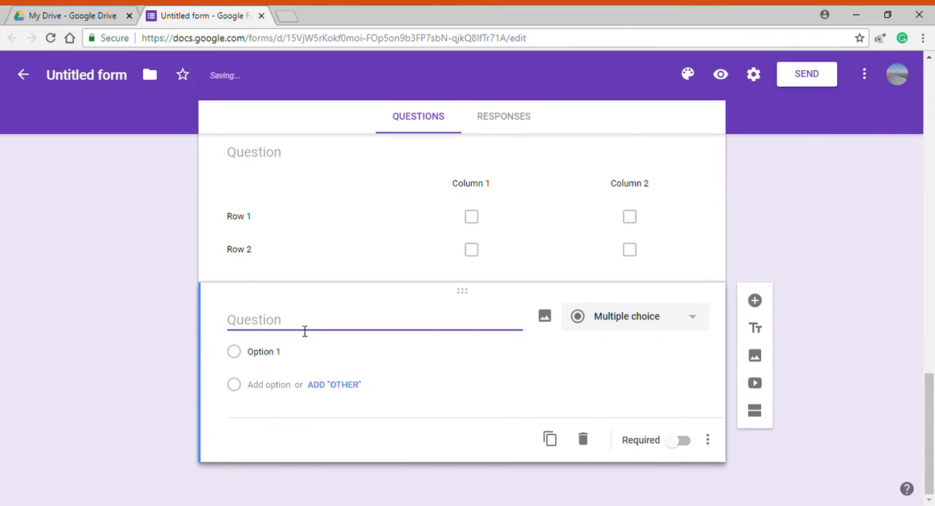
click(618, 322)
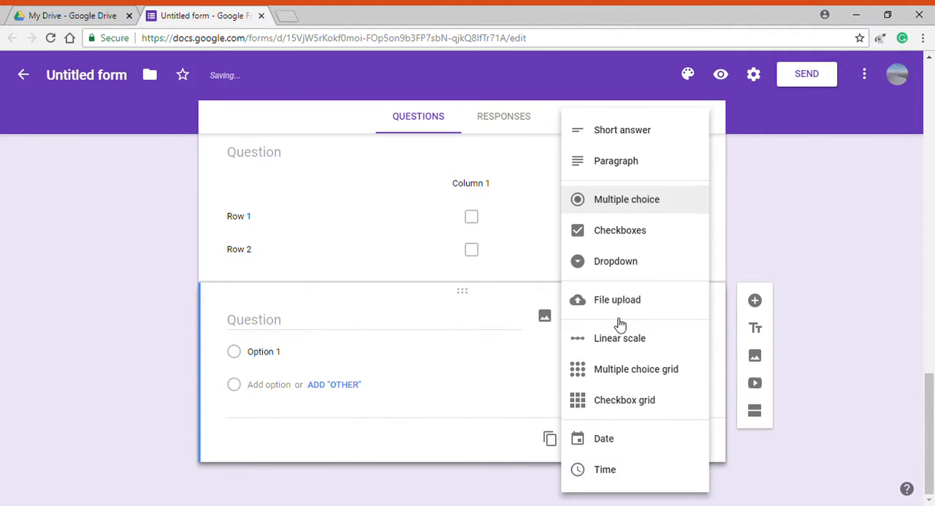
click(613, 442)
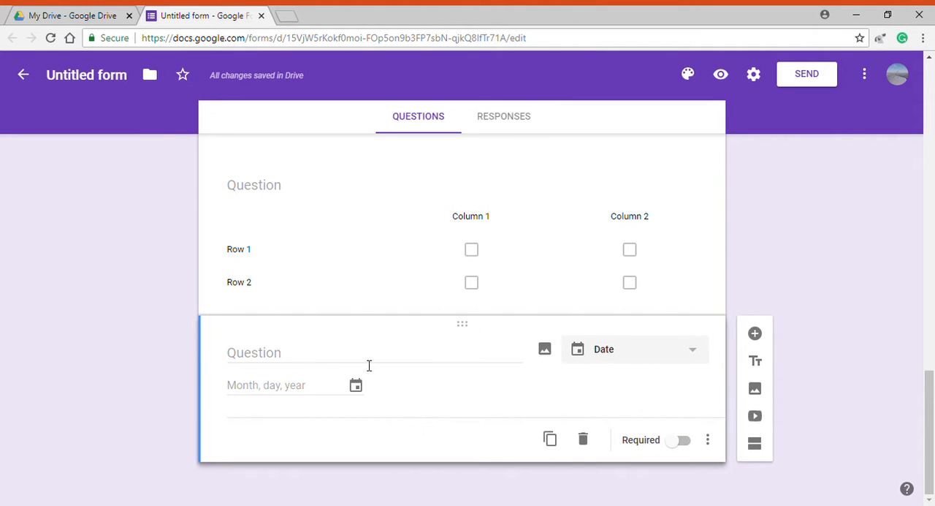
click(657, 358)
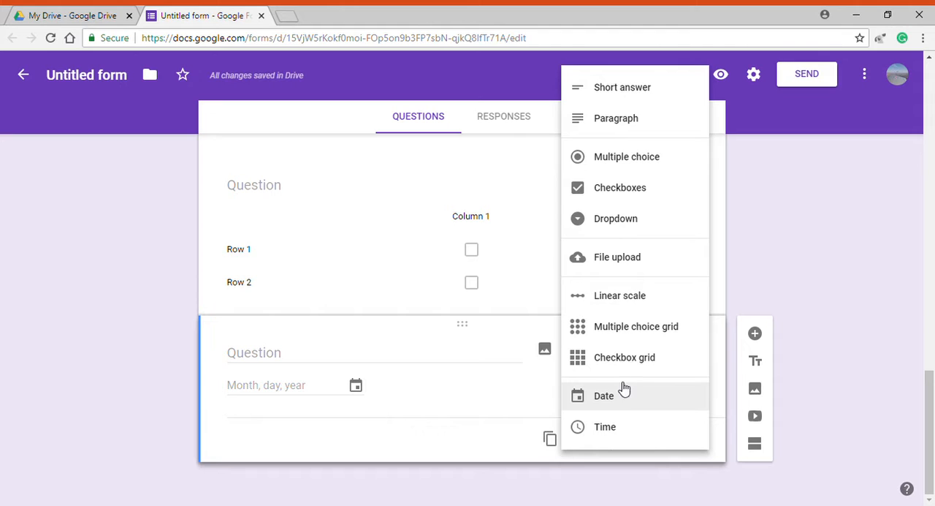
click(472, 340)
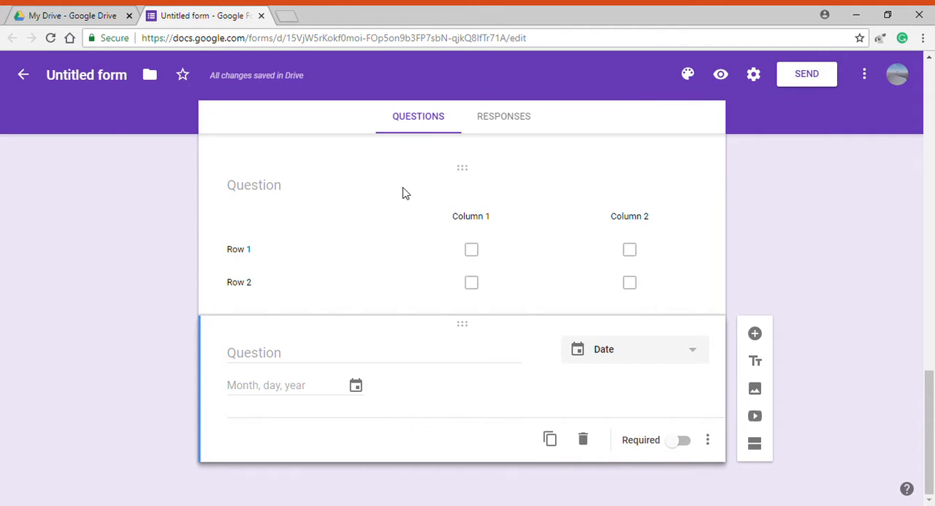
scroll(413, 293, up, 15)
scroll(409, 293, down, 15)
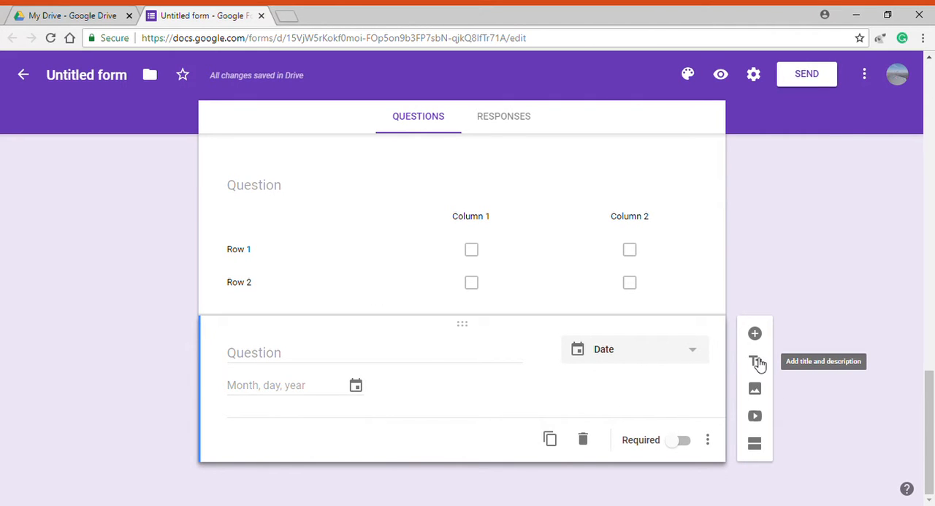
Add a new section below the date question and set the action after section 1 to Submit form
click(755, 444)
scroll(358, 358, down, 2)
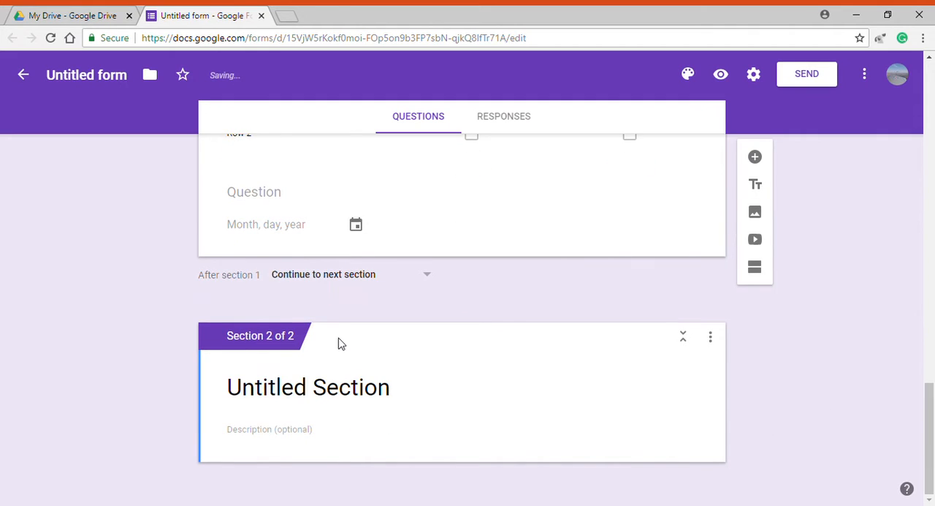
click(332, 278)
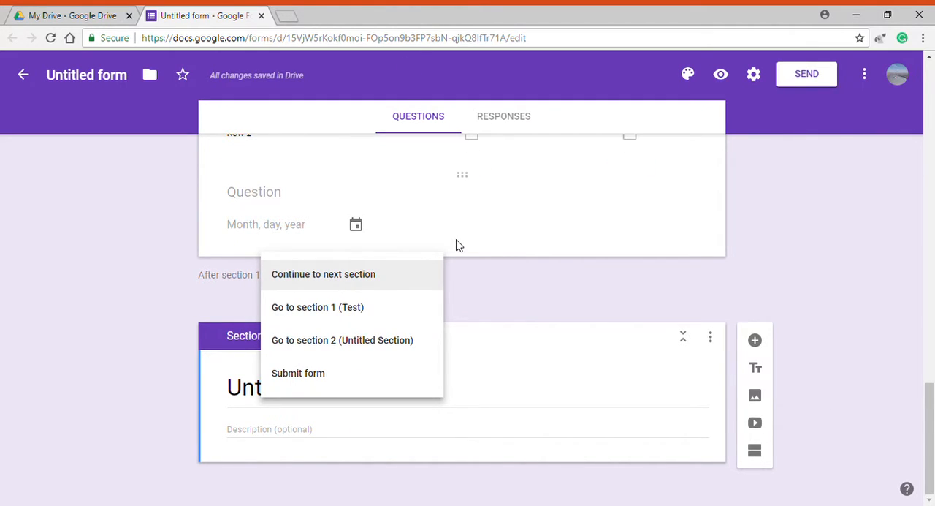
click(356, 279)
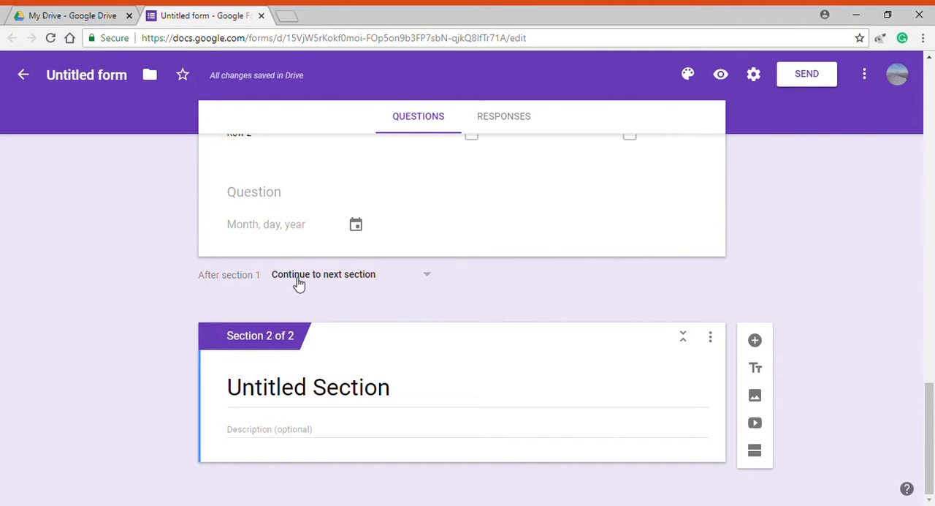
click(299, 283)
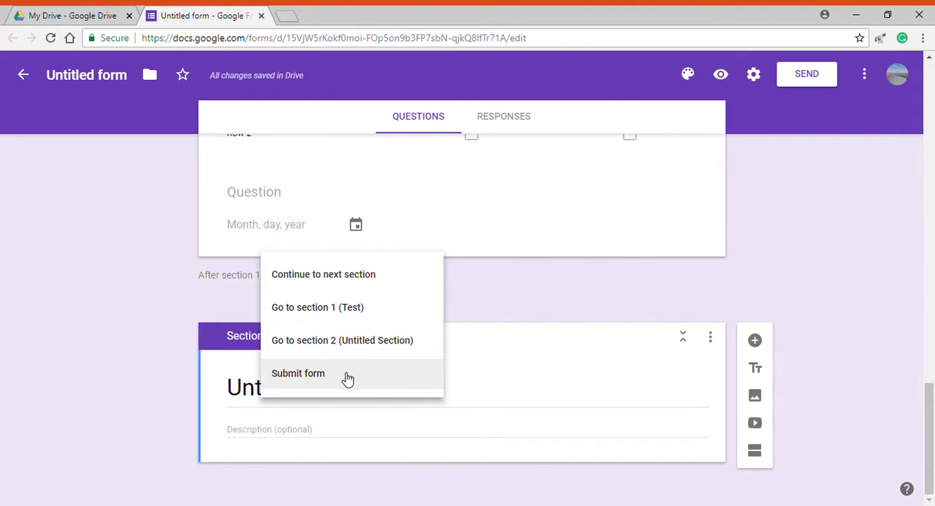
click(346, 377)
click(315, 282)
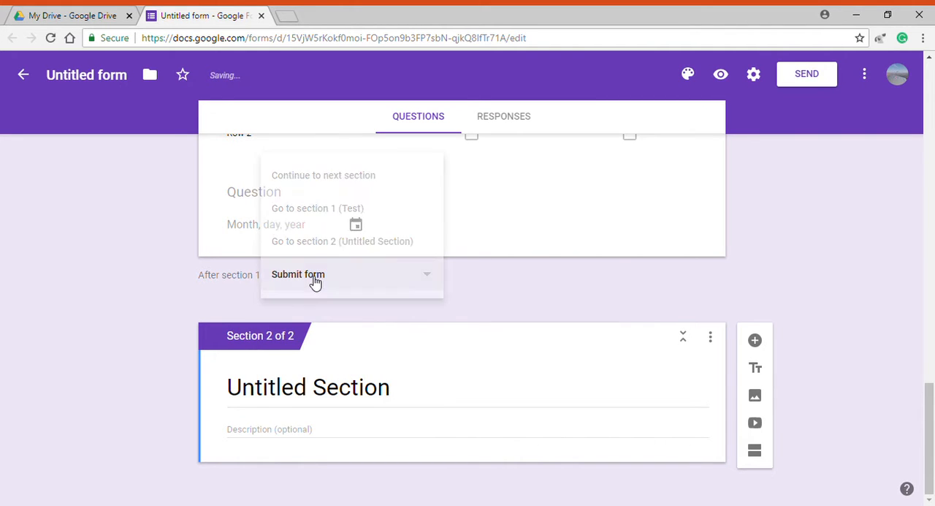
click(312, 280)
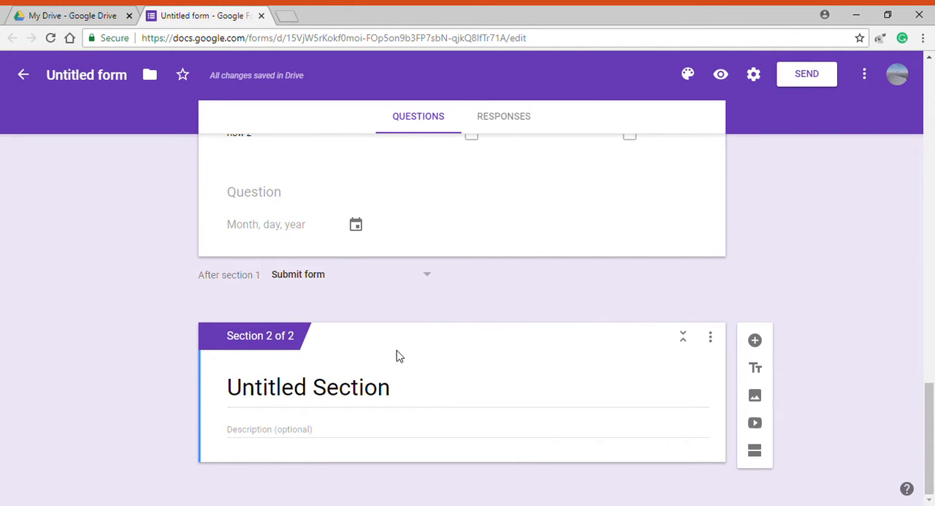
Review the form, check its file in My Drive, and view the form's responses
scroll(384, 358, up, 15)
scroll(380, 361, down, 13)
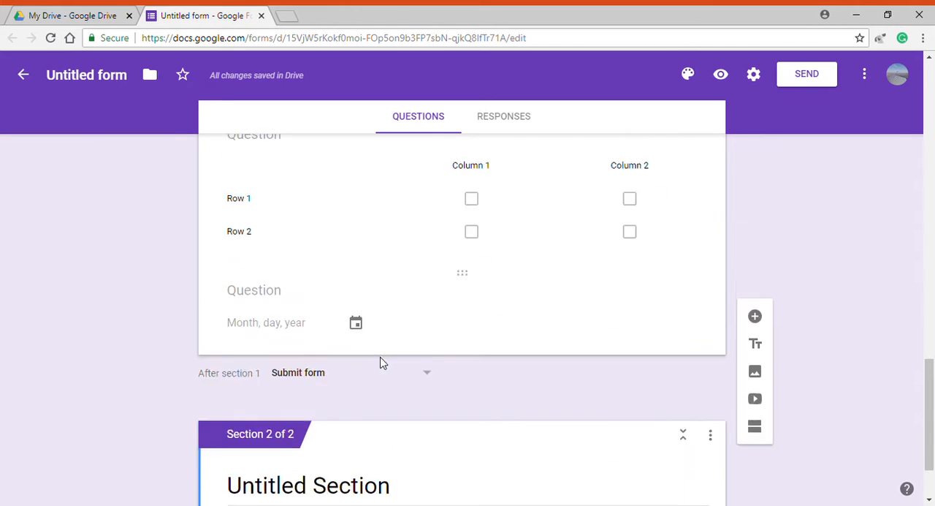
scroll(373, 363, down, 3)
scroll(359, 364, up, 15)
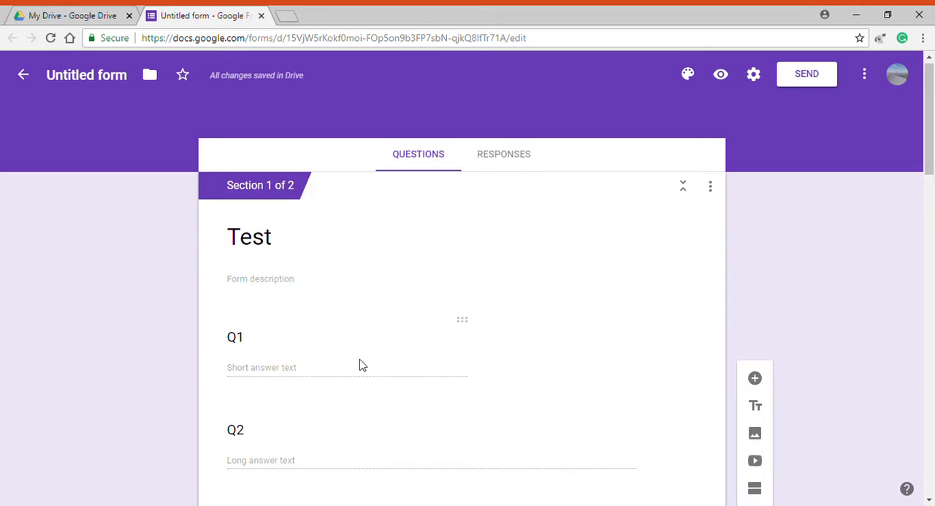
click(103, 13)
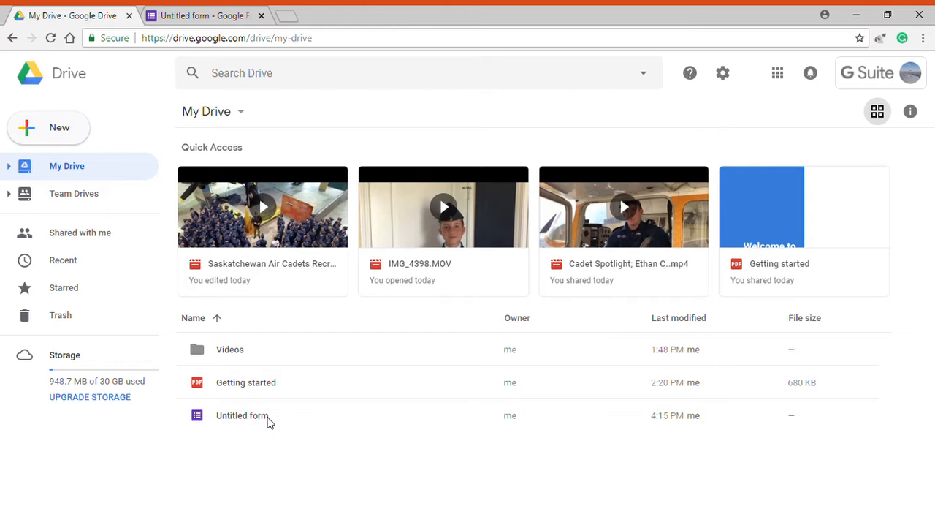
click(190, 13)
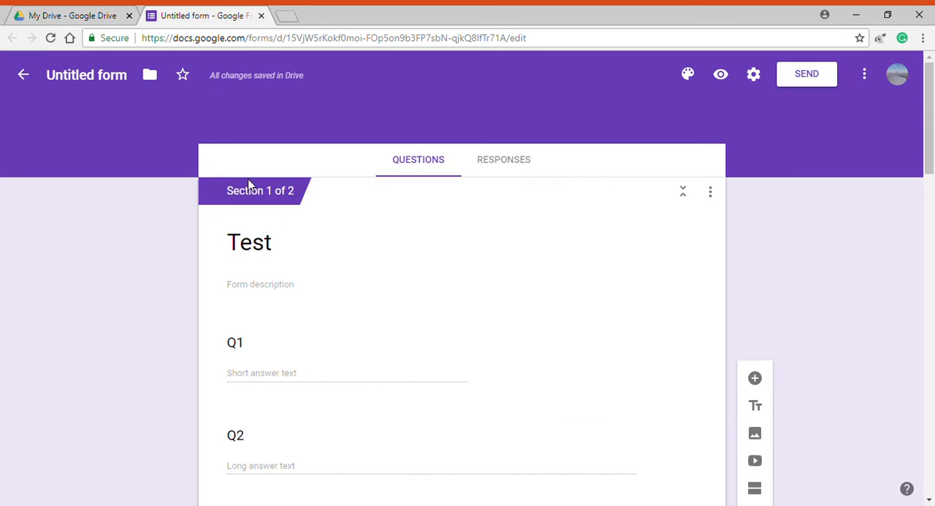
click(511, 160)
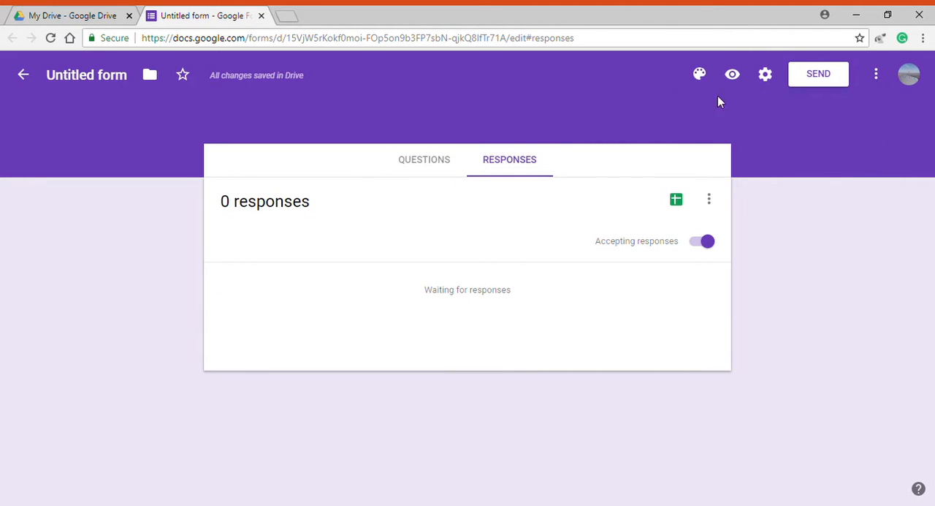
Look over the email sending options, then copy the form's share link with Shorten URL enabled
click(815, 81)
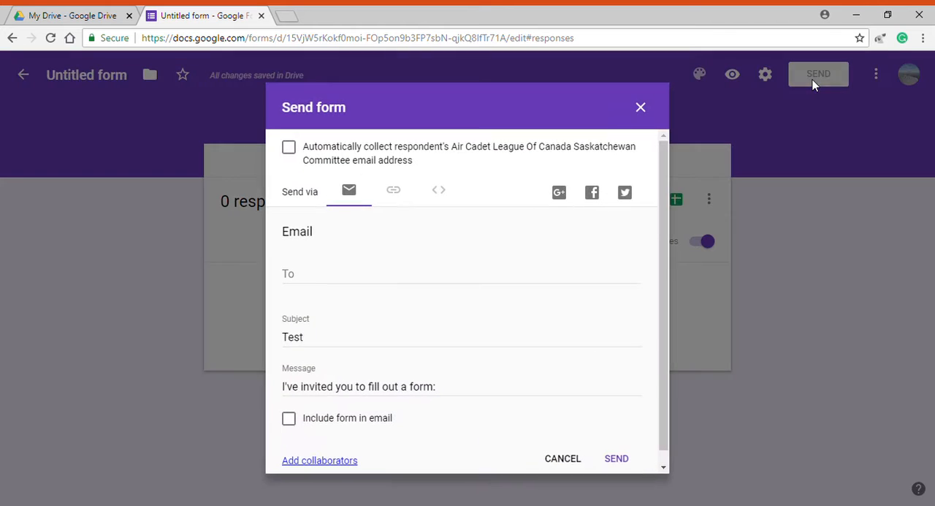
click(308, 280)
scroll(315, 351, down, 1)
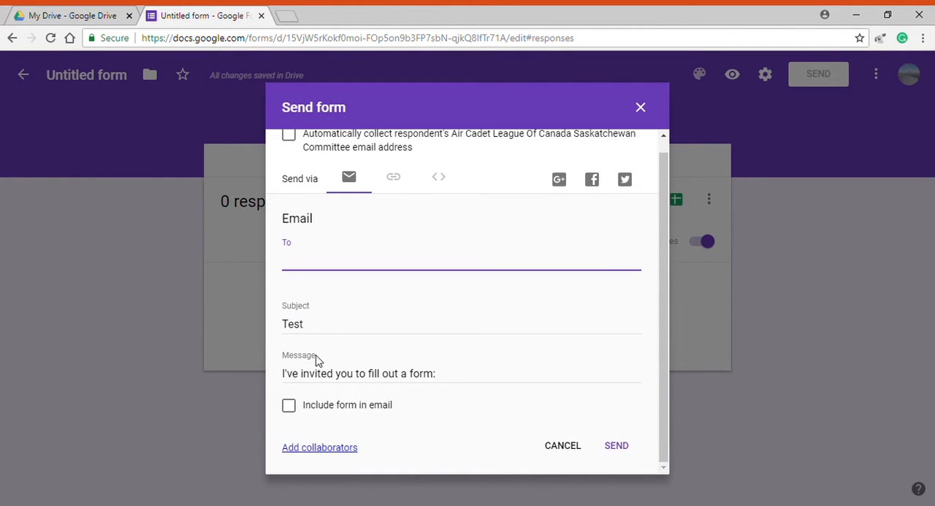
scroll(391, 277, up, 1)
click(396, 193)
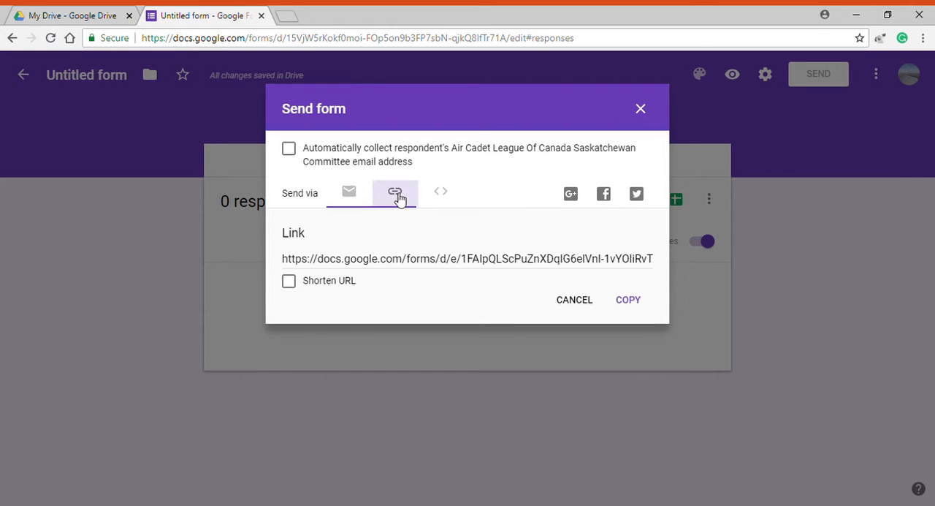
click(289, 281)
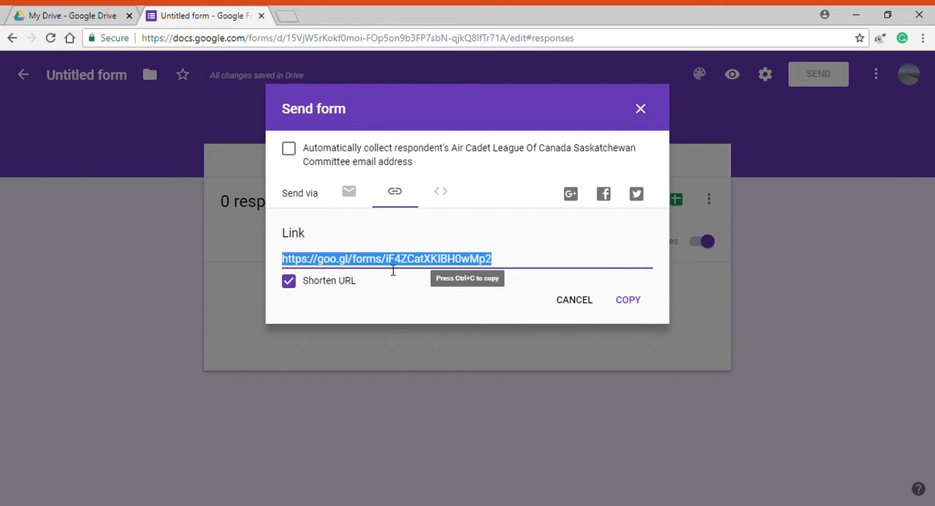
click(632, 301)
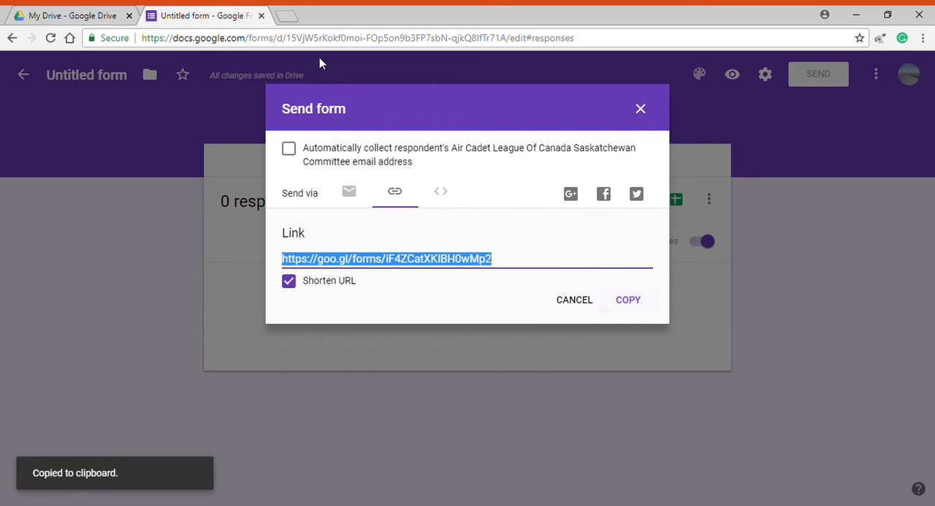
Open the copied form link in a new browser tab to view the live form
click(284, 18)
key(ctrl+v)
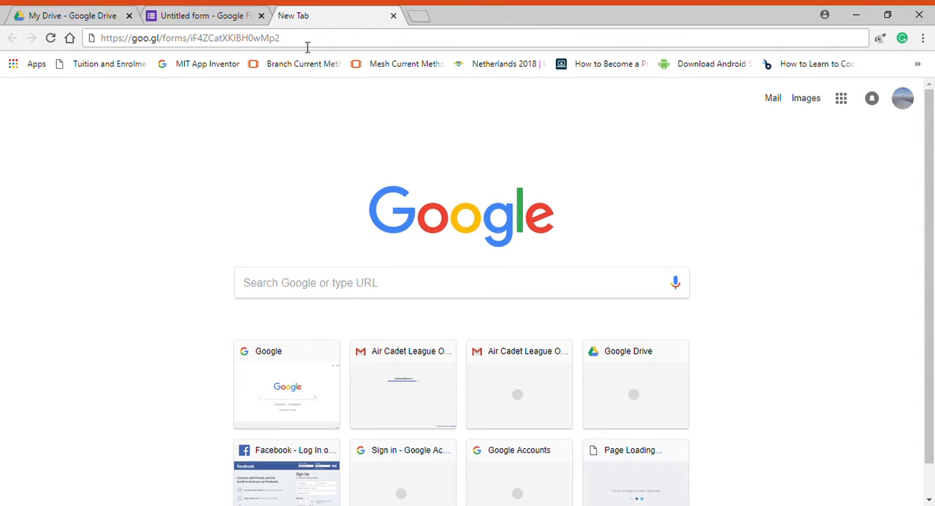
key(Return)
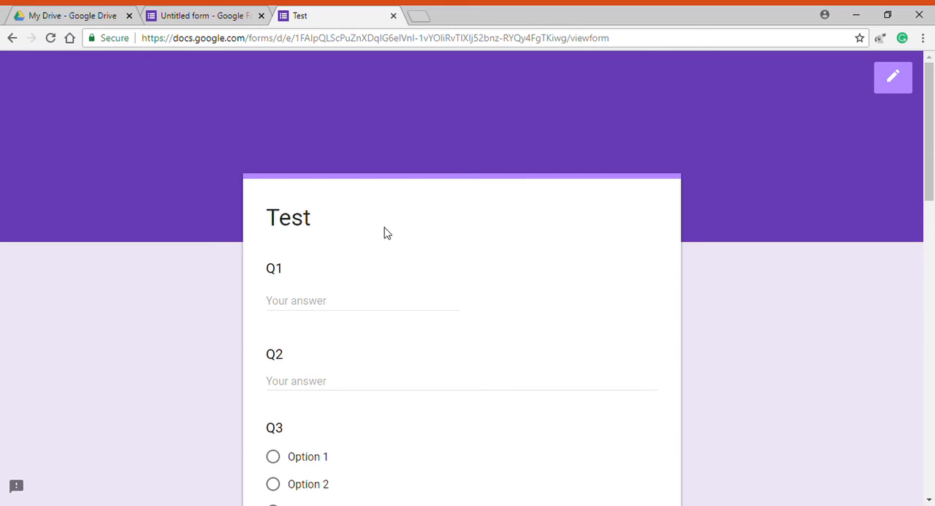
Look over the first questions of the live form, leave Q1 and Q2 blank, and choose Option 4 for Q3
scroll(372, 278, down, 1)
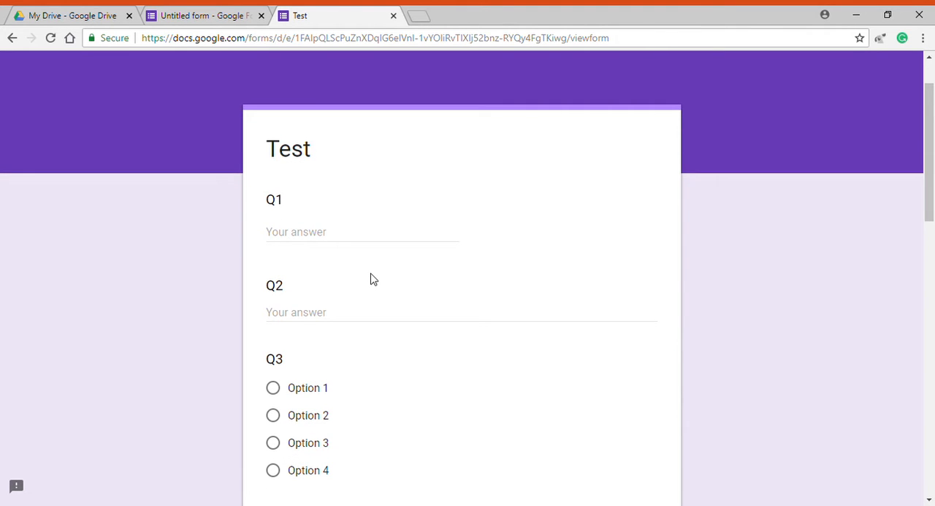
scroll(272, 214, down, 2)
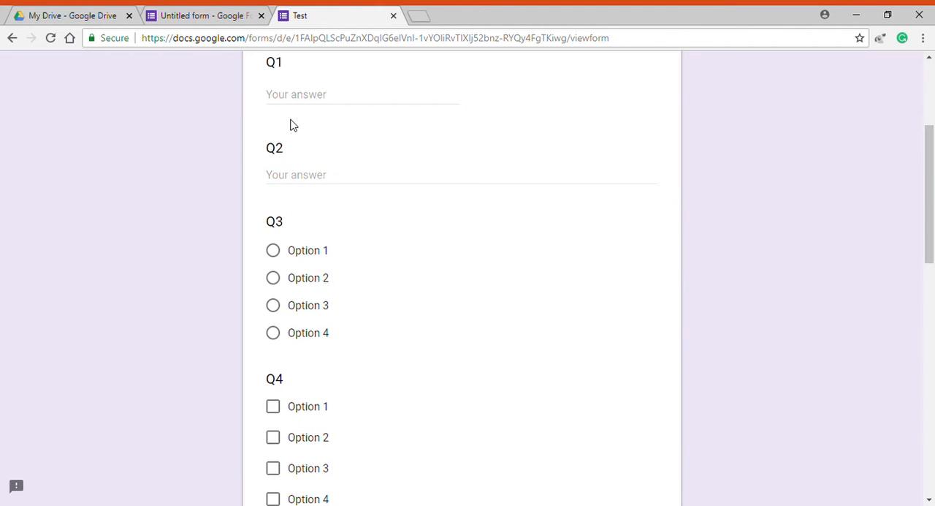
scroll(299, 157, up, 1)
click(306, 250)
scroll(309, 270, down, 2)
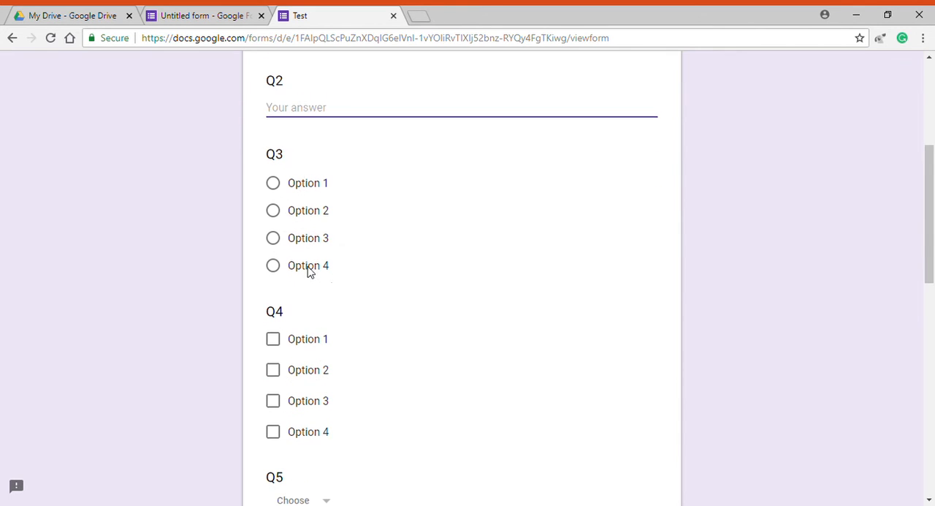
click(272, 236)
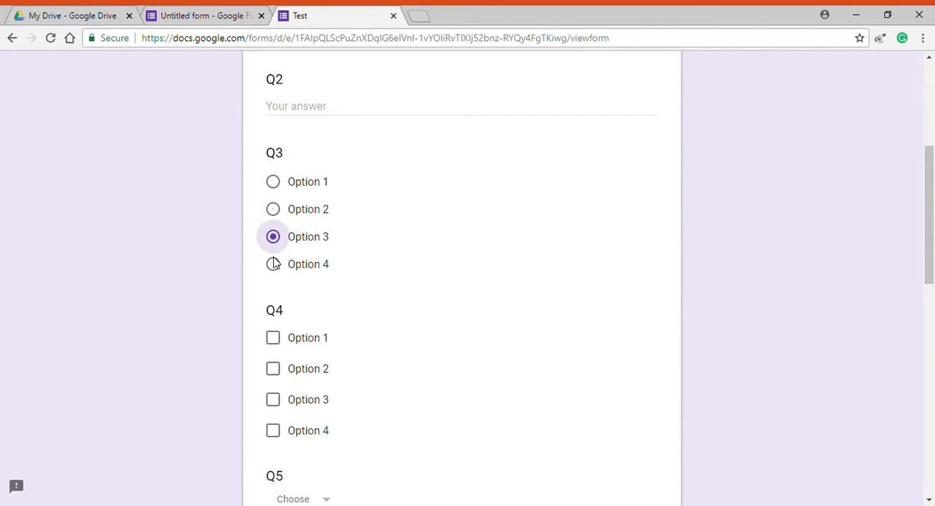
click(272, 264)
Select Option 1, Option 2 and Option 3 as the answers to checkbox question Q4
scroll(285, 262, down, 3)
click(272, 132)
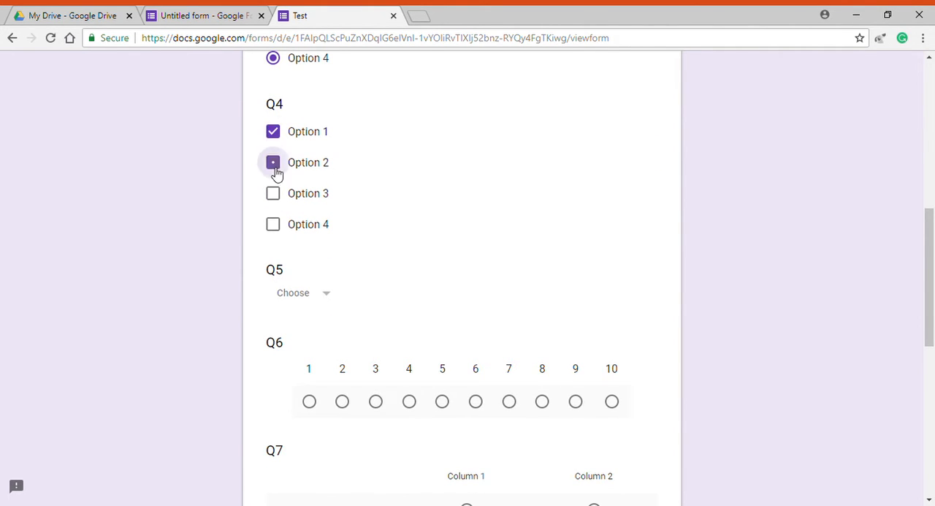
click(273, 162)
click(272, 193)
Choose Option 3 as the answer to dropdown question Q5
scroll(314, 244, down, 2)
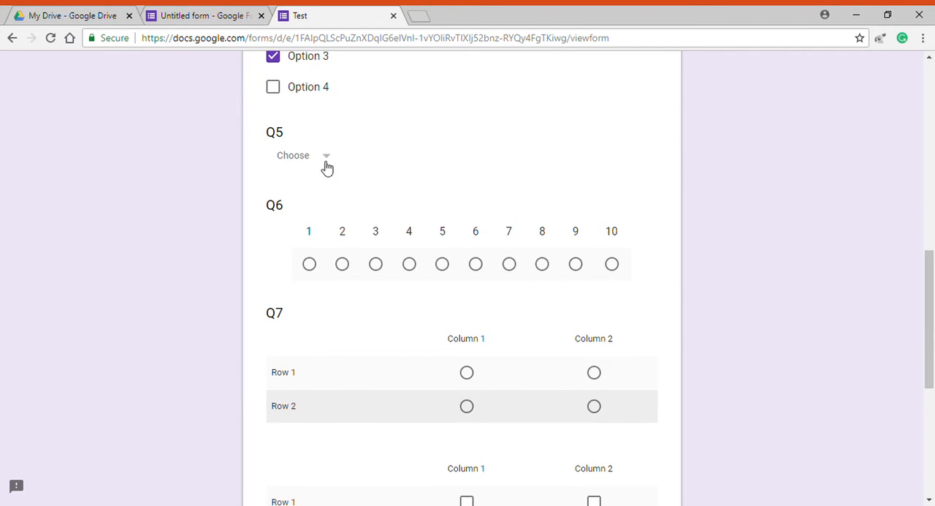
click(327, 167)
click(309, 261)
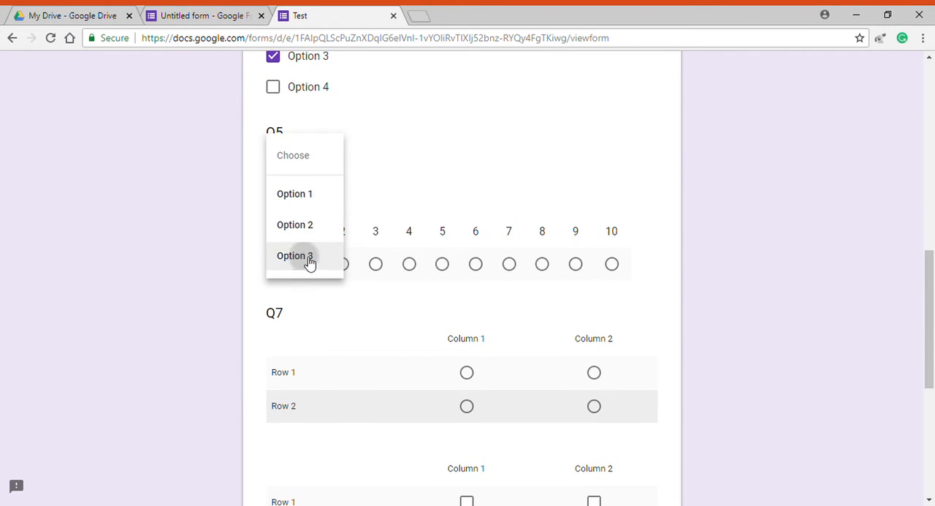
click(317, 165)
click(378, 166)
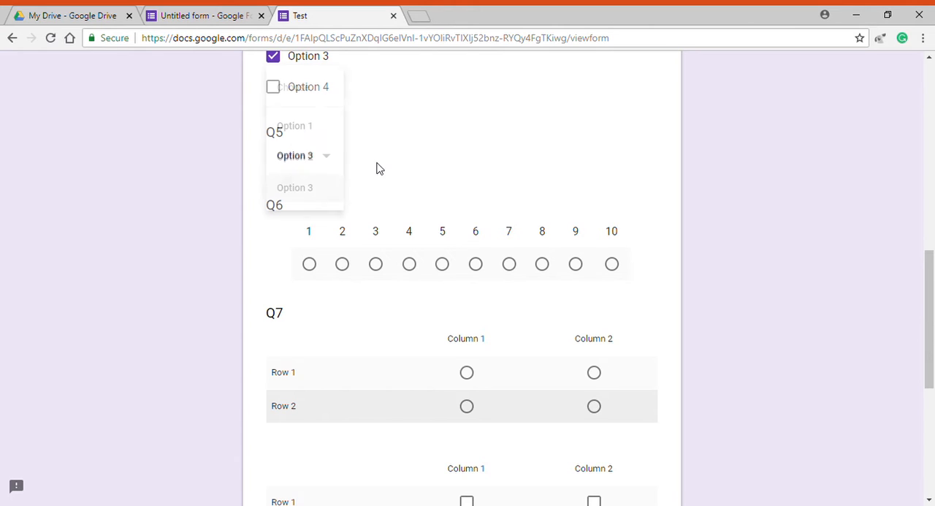
Try several ratings on the Q6 linear scale and settle on 6
click(310, 264)
click(342, 264)
click(375, 264)
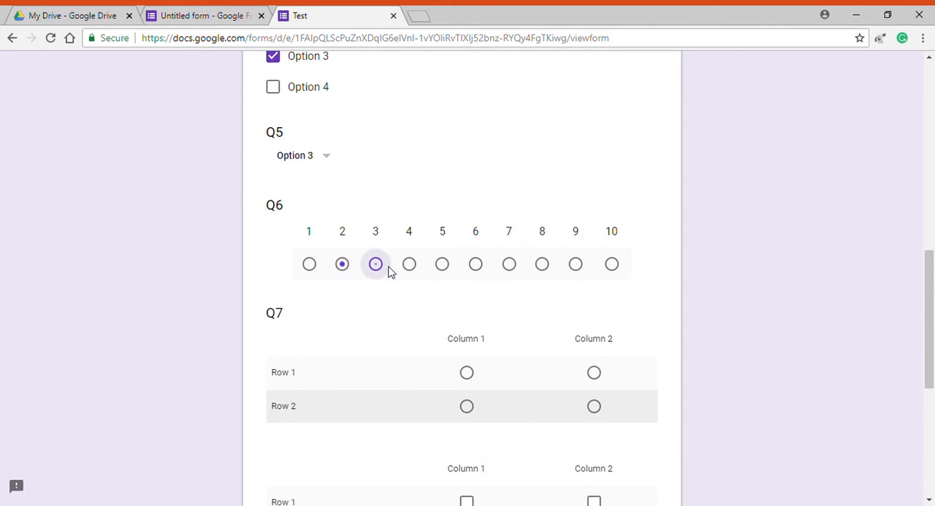
click(409, 264)
click(442, 264)
click(476, 263)
Answer both rows of the Q7 grid, with Column 2 for Row 2, and check all four boxes in the checkbox grid below
scroll(468, 292, down, 2)
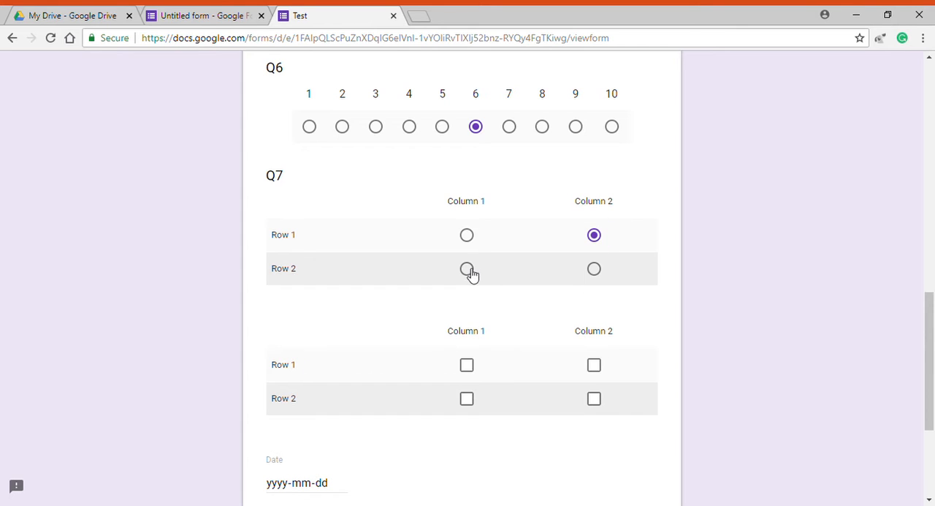
click(468, 364)
click(471, 398)
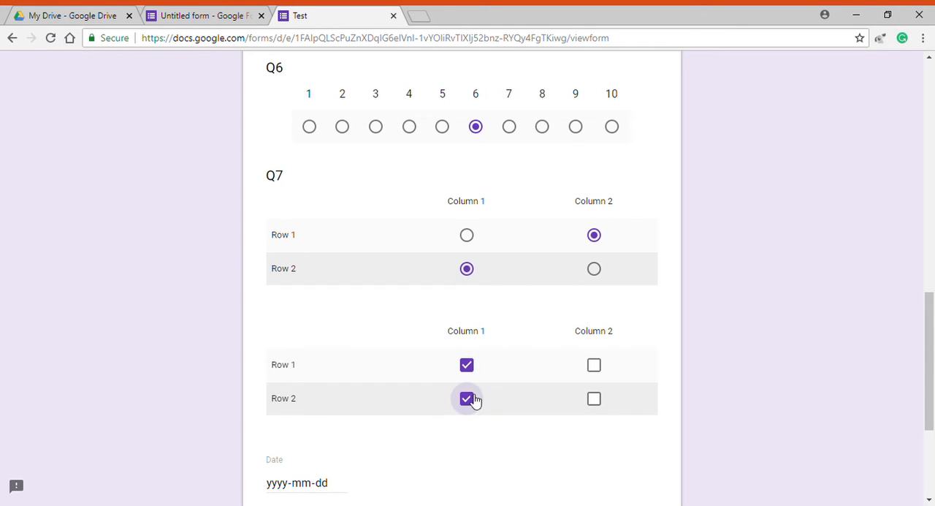
click(595, 398)
click(593, 364)
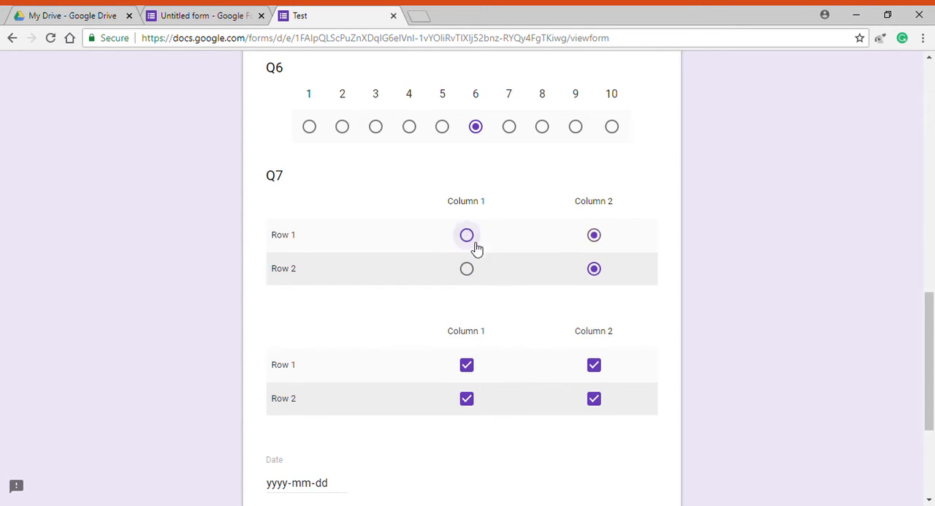
Submit the form with the date left blank, and return to the responses view in the form editor
scroll(472, 285, down, 3)
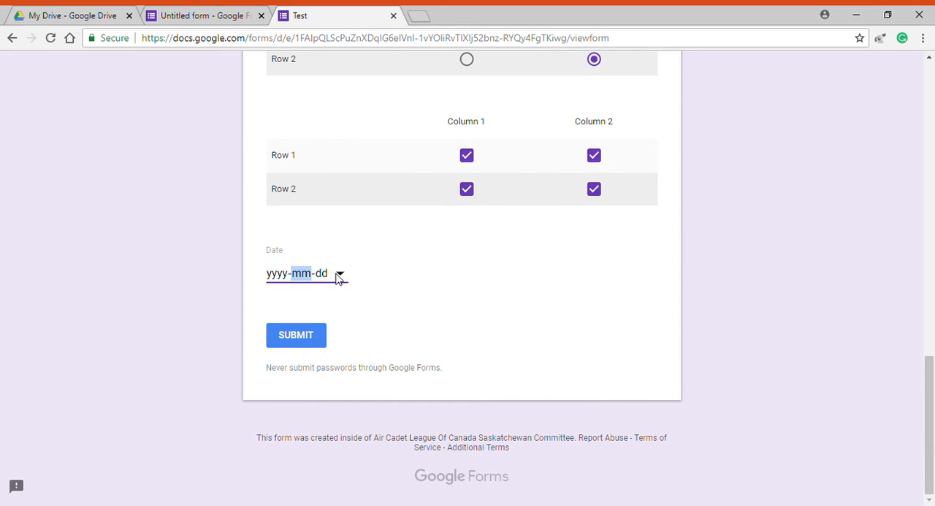
click(309, 338)
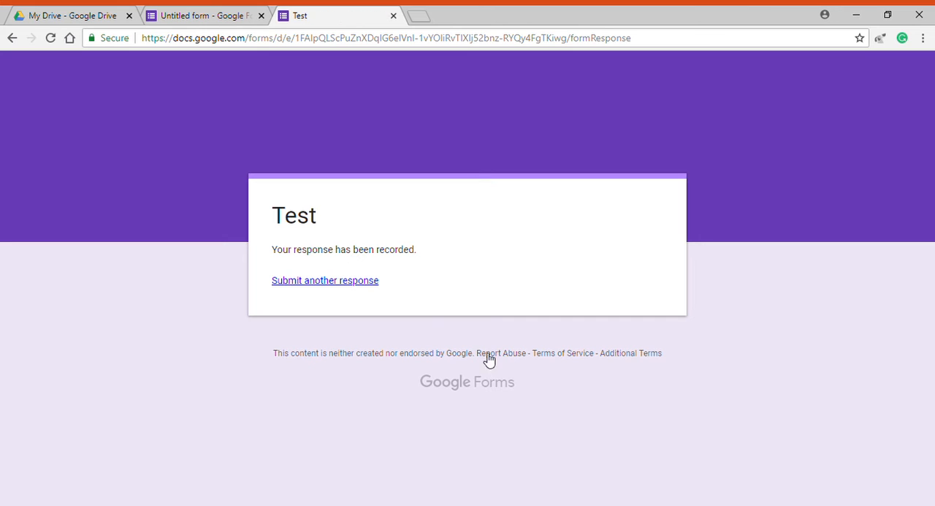
click(199, 10)
click(567, 307)
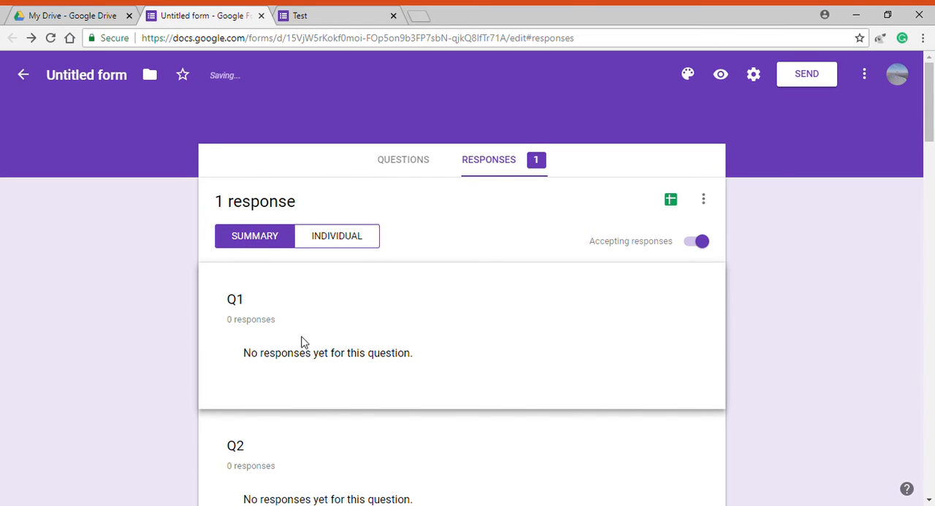
Skim the response summary, then examine the submitted answers in the individual response view
scroll(304, 342, down, 20)
scroll(306, 345, up, 20)
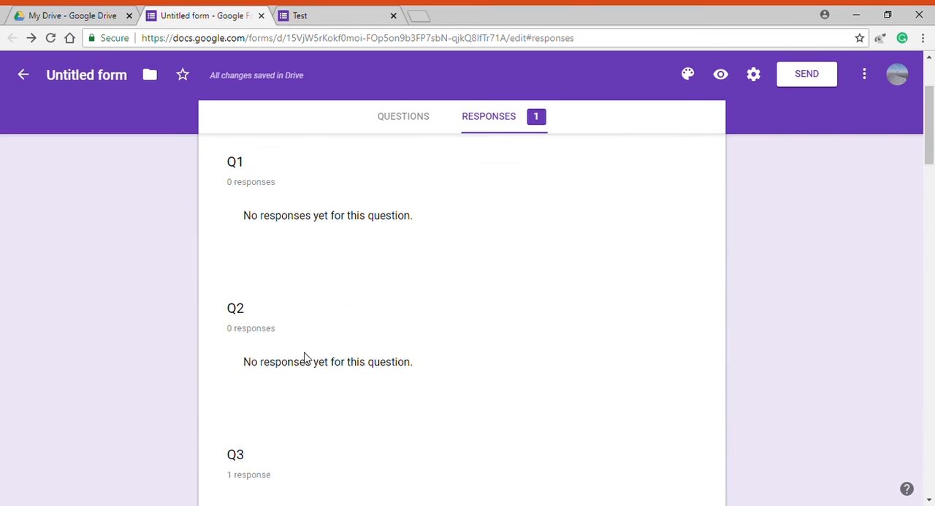
click(319, 235)
scroll(304, 343, down, 4)
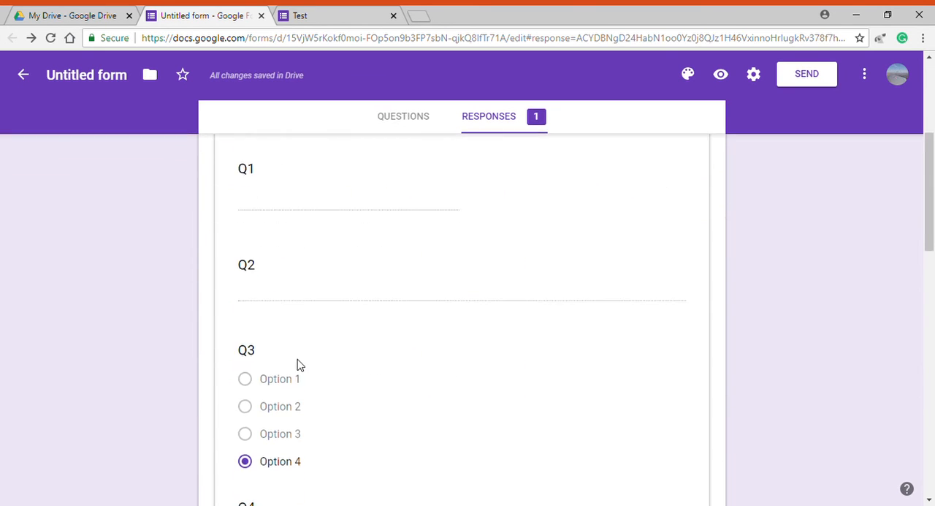
scroll(296, 358, up, 4)
scroll(367, 346, down, 8)
scroll(319, 376, up, 8)
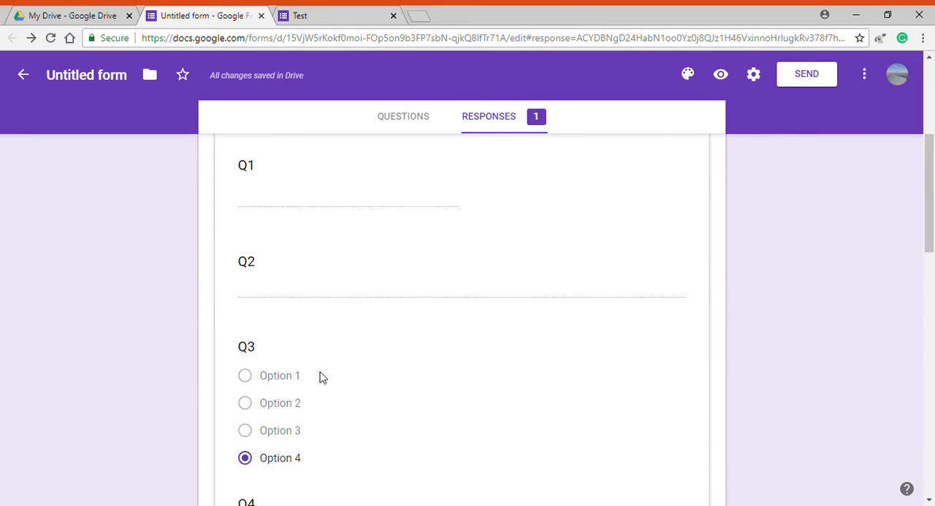
Return to the response summary and examine the charts for each question through to the last section
click(265, 245)
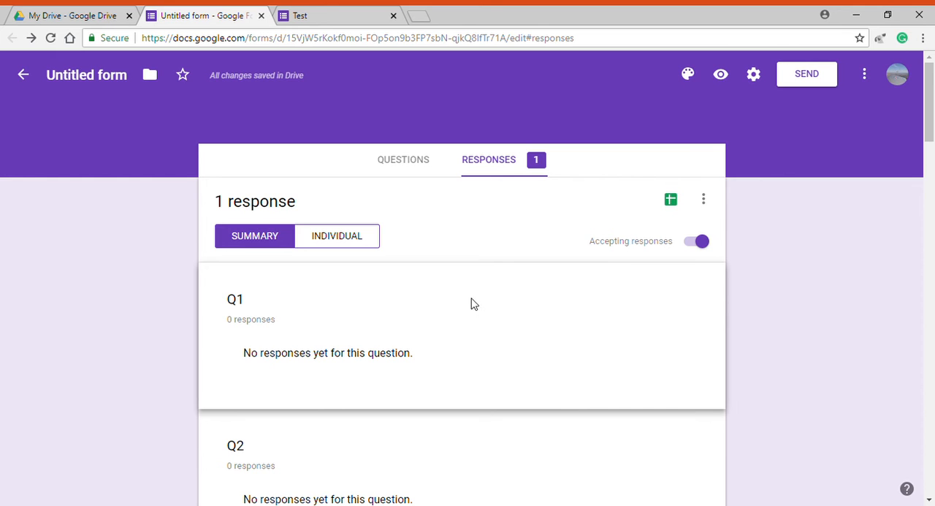
scroll(497, 299, down, 8)
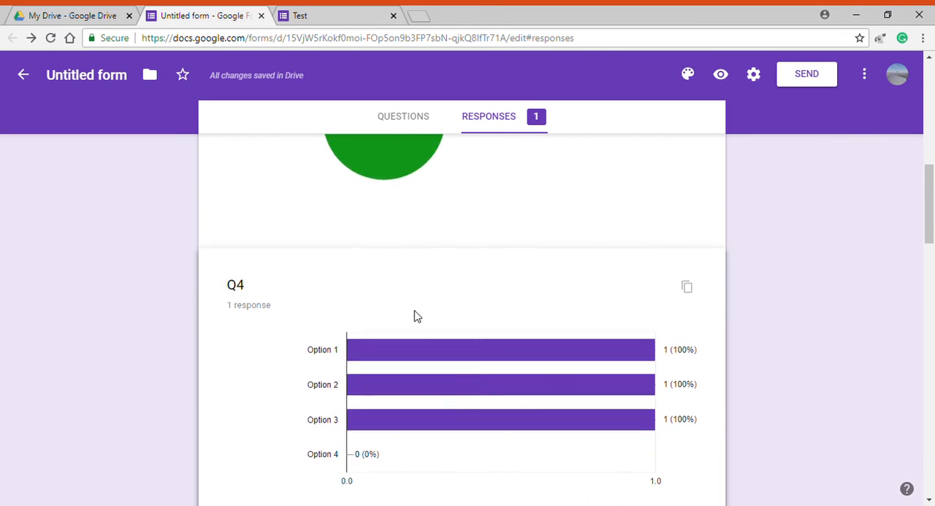
scroll(414, 315, up, 7)
scroll(414, 315, down, 10)
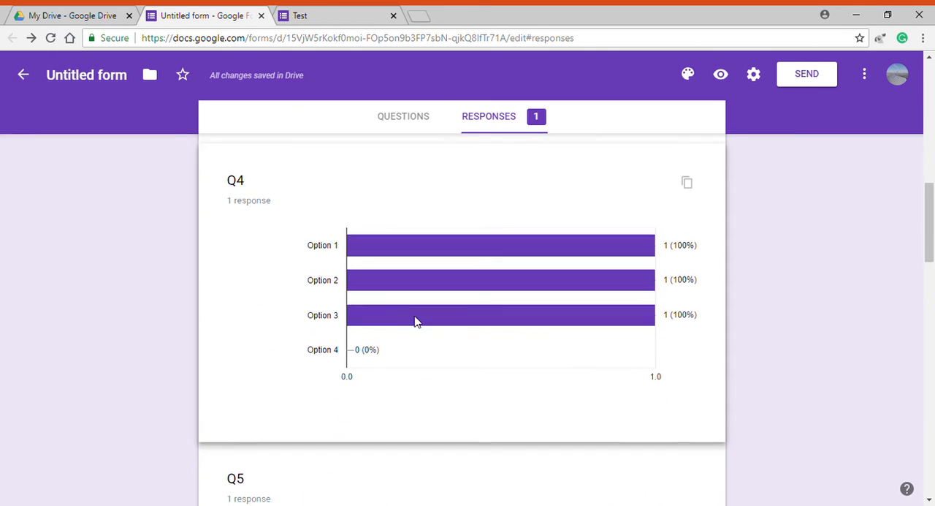
scroll(438, 366, down, 10)
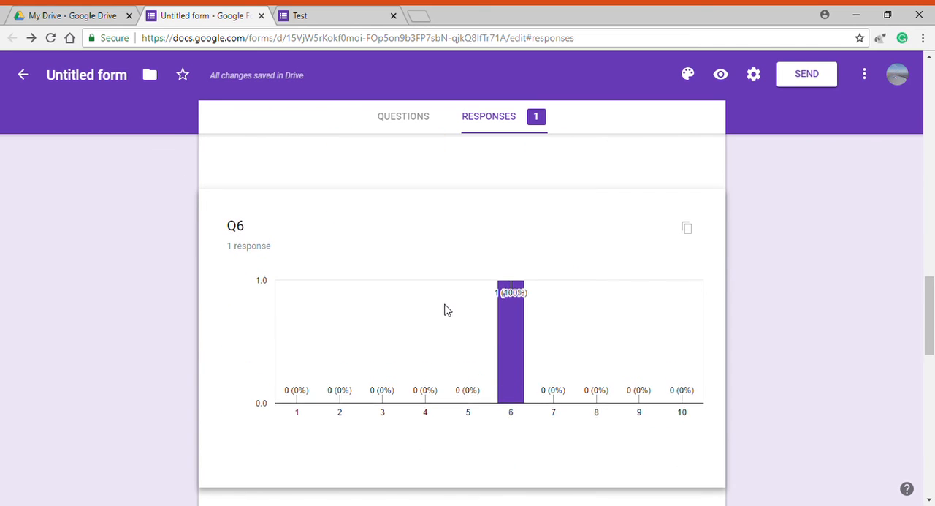
scroll(451, 307, down, 4)
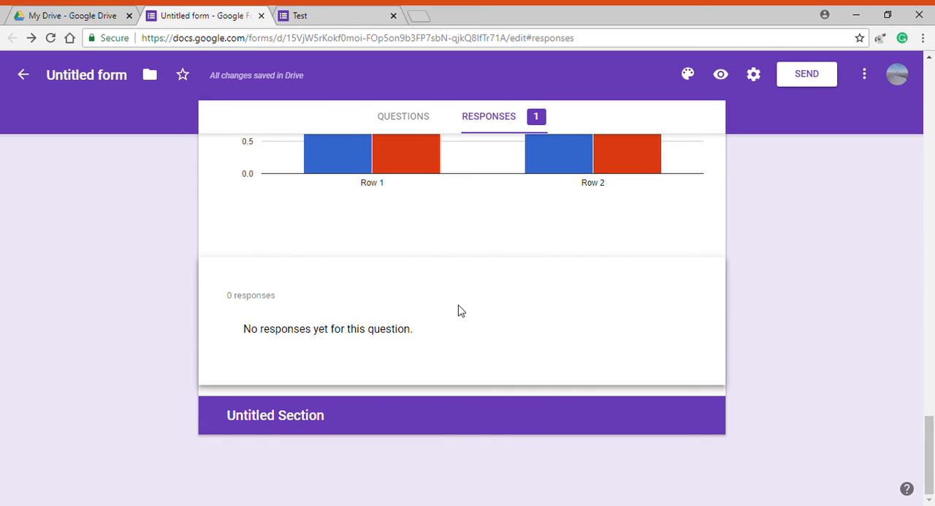